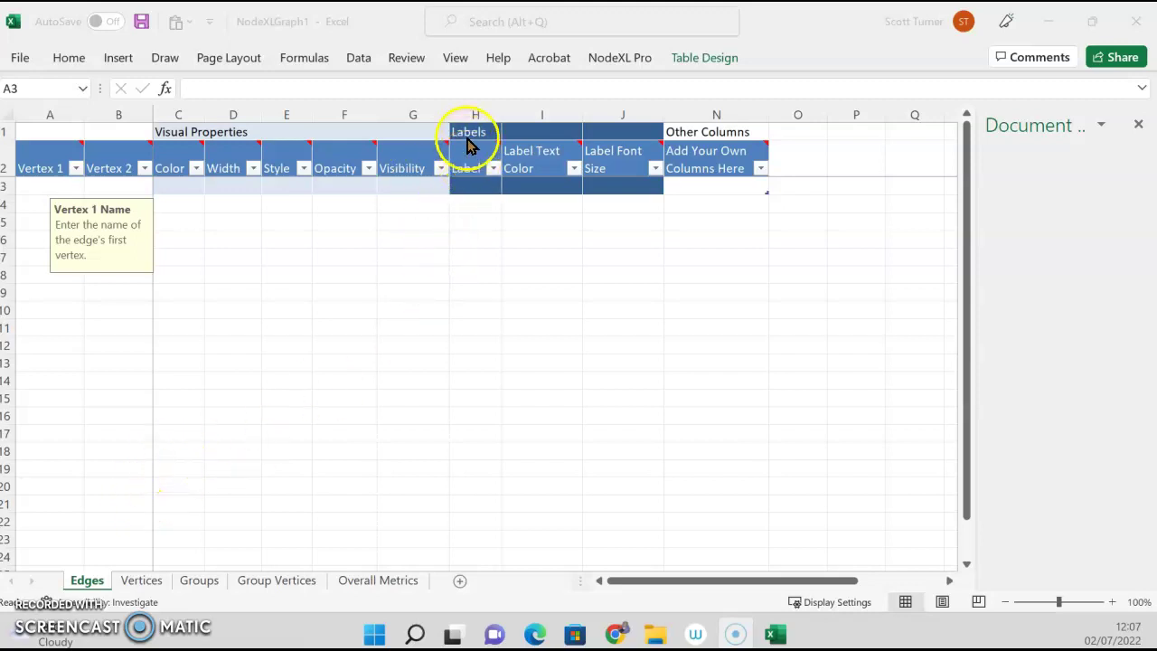
Show the NodeXL Pro ribbon commands above the empty Edges sheet of NodeXLGraph1
click(614, 57)
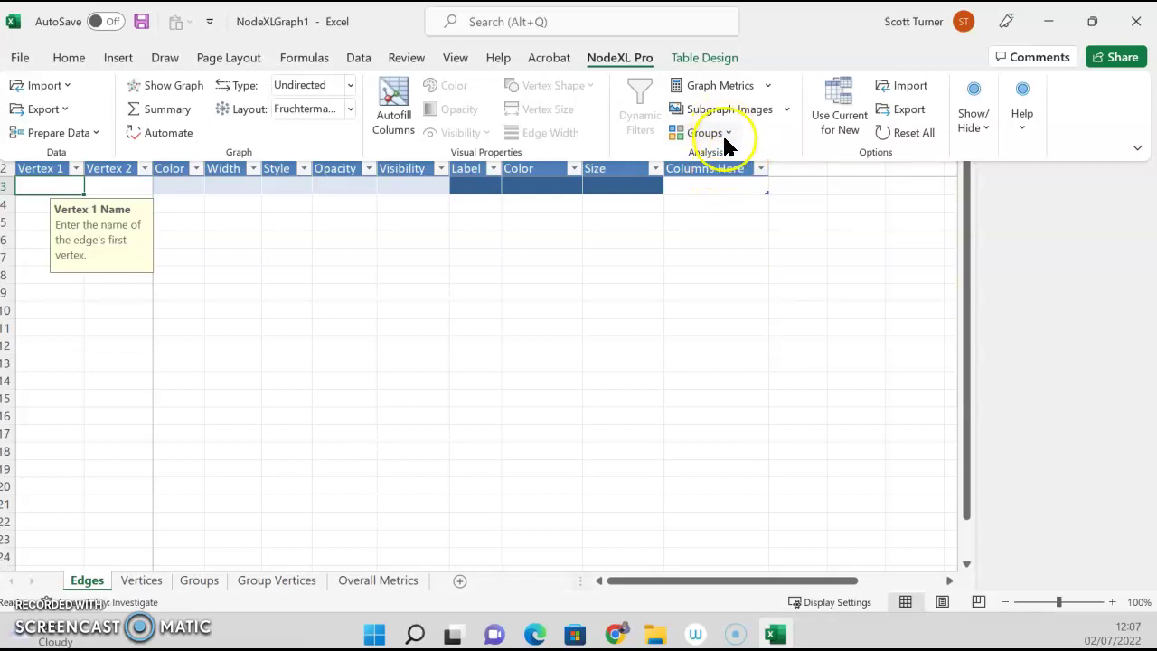
Make current options the default for new workbooks and import WorkbookOptions-235350.NodeXLOptions
click(838, 99)
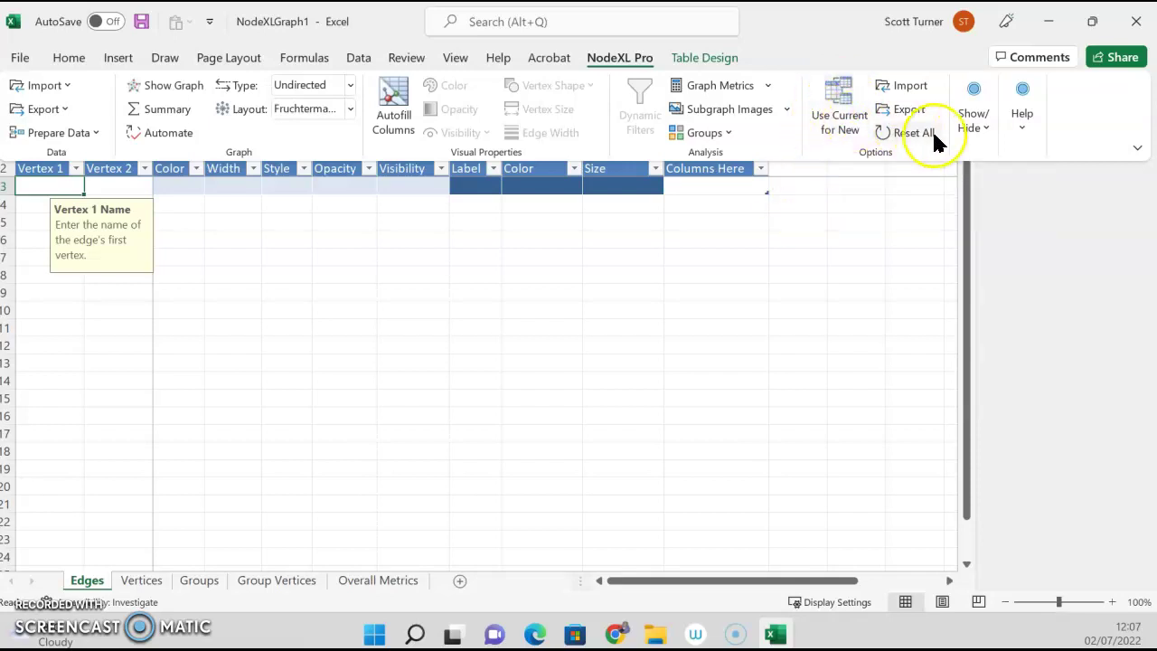
click(898, 83)
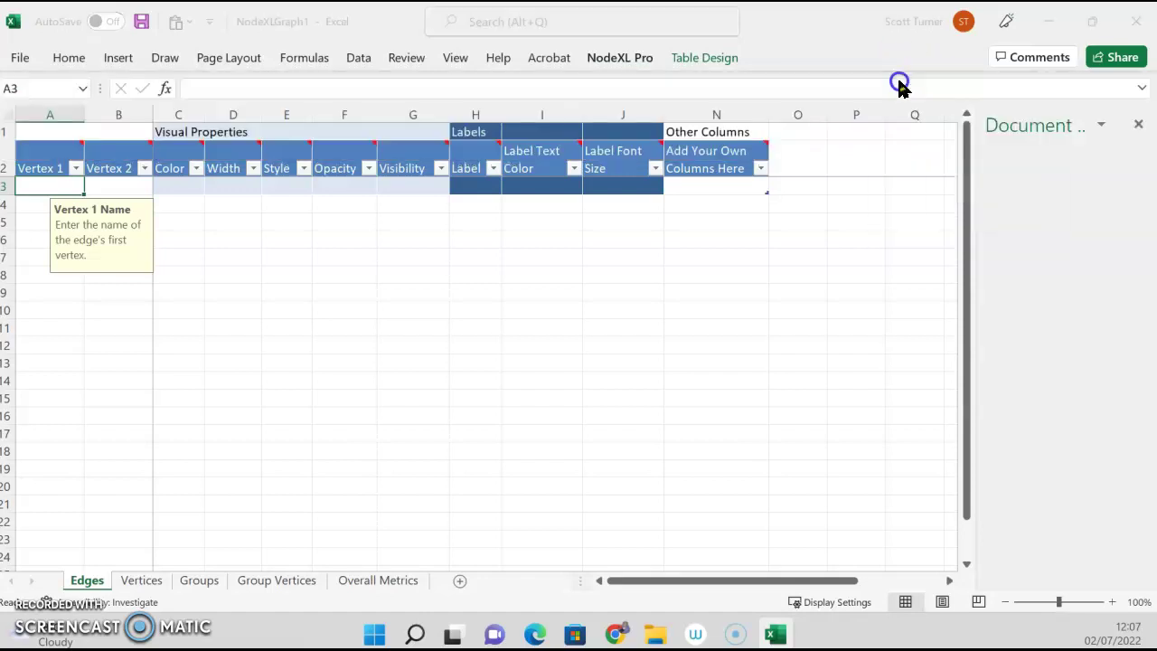
scroll(543, 235, down, 5)
scroll(637, 210, down, 2)
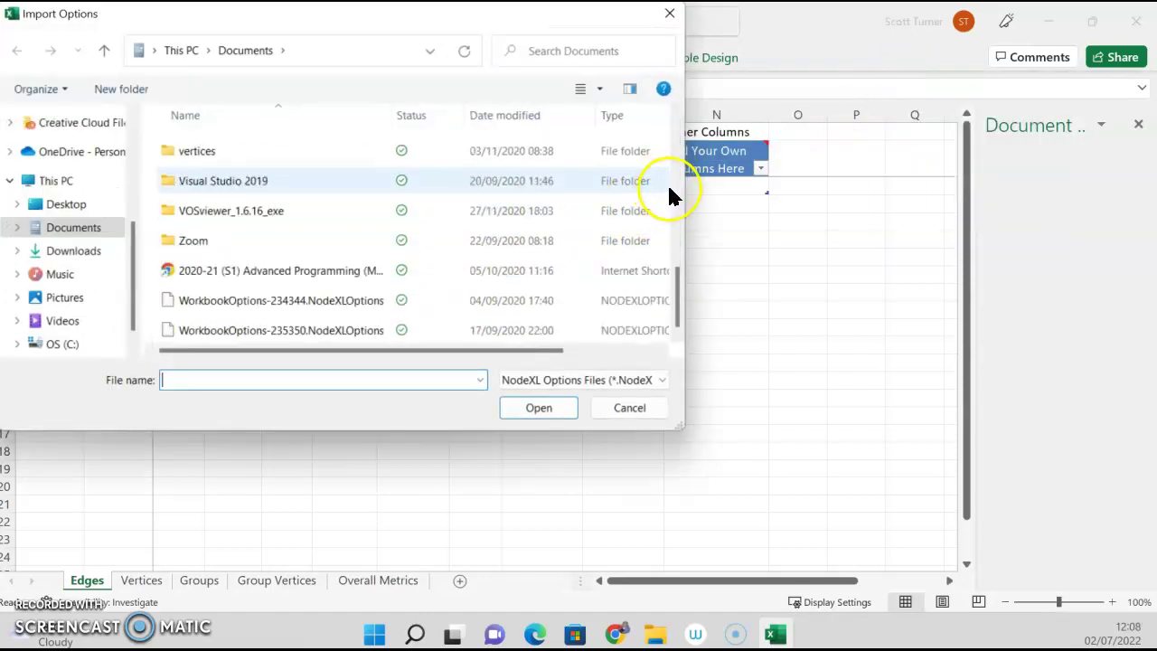
click(251, 330)
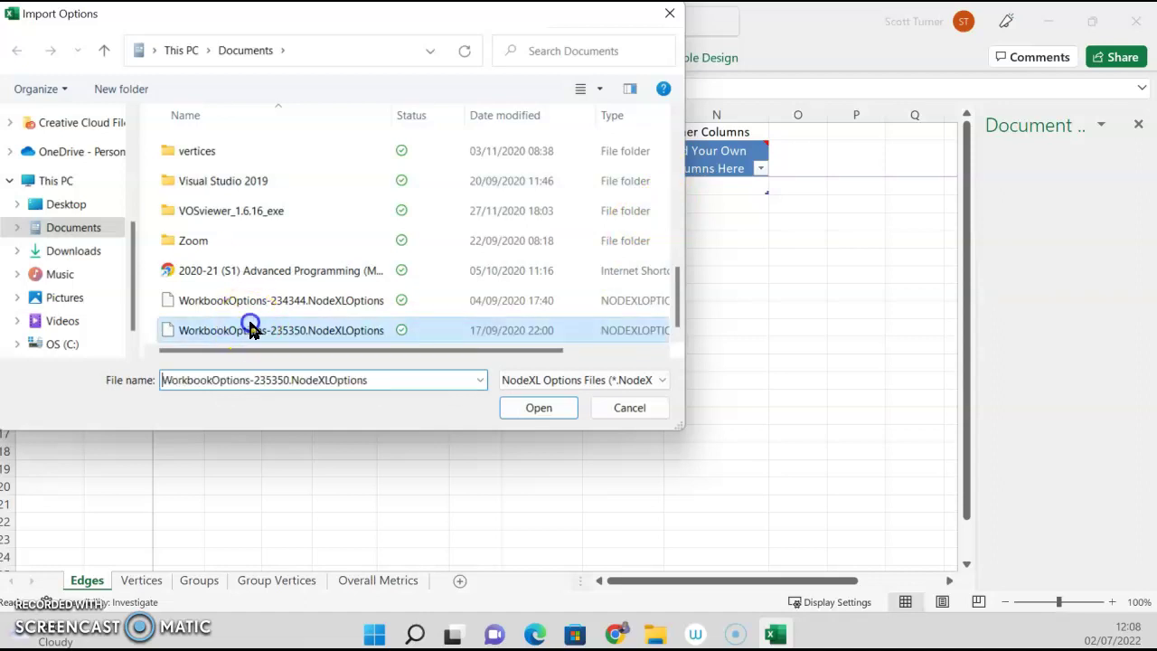
click(535, 411)
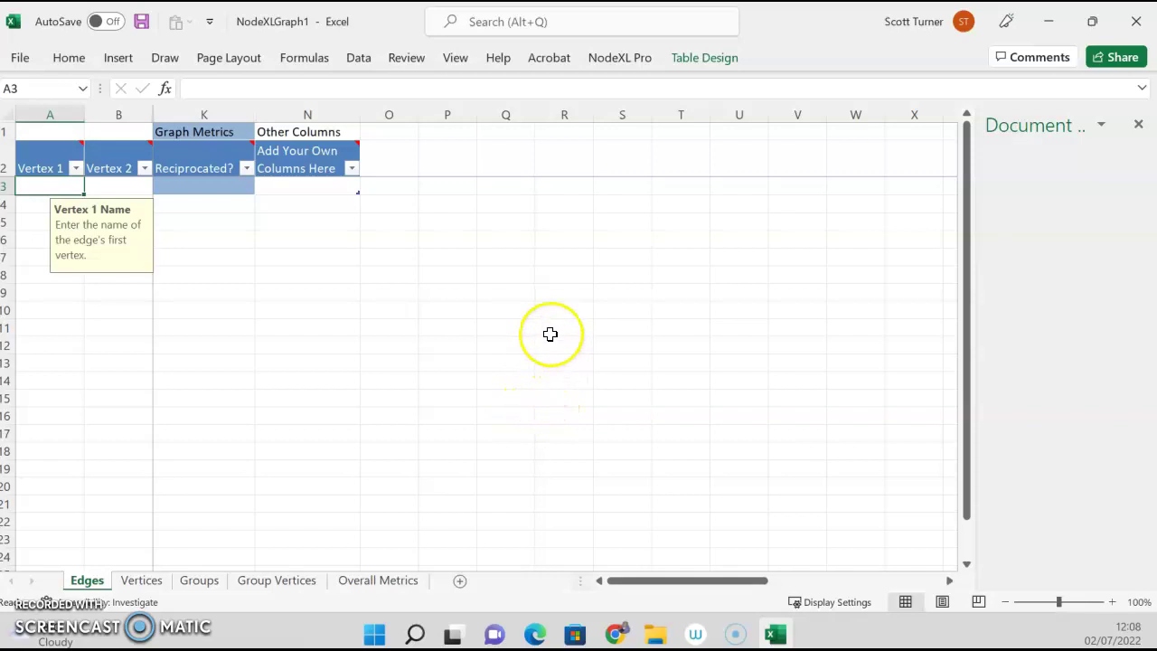
Set up a Twitter Search Network import for '#lthechat #advancehe_chat' with URL expansion off
click(612, 57)
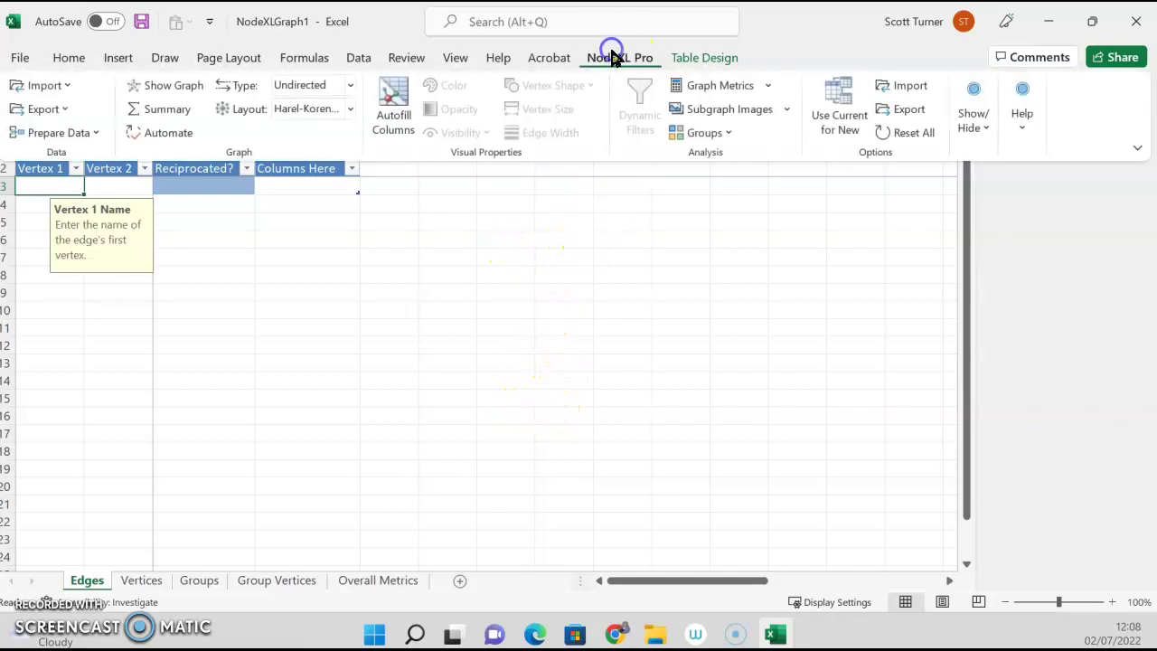
click(39, 84)
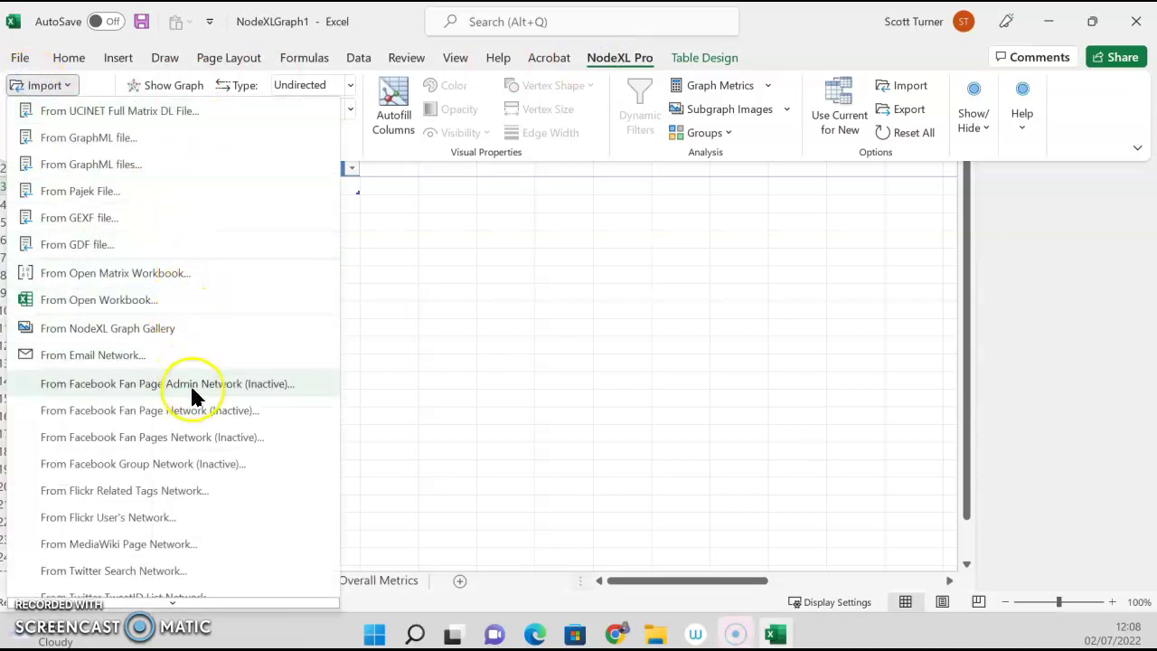
scroll(179, 409, down, 1)
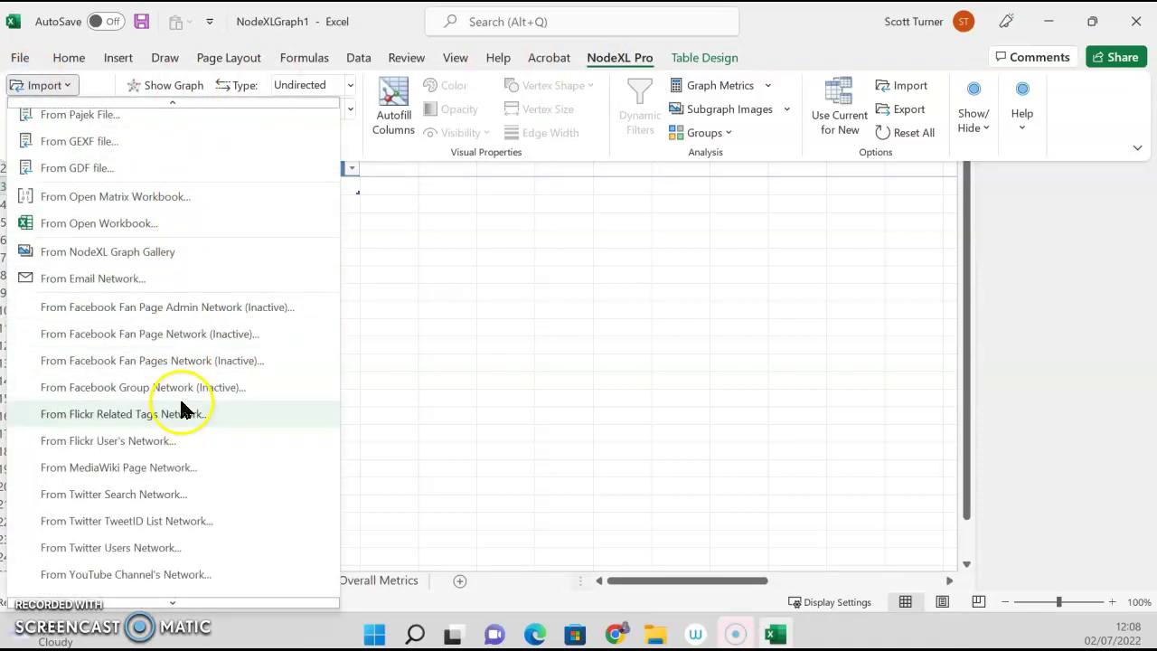
click(135, 492)
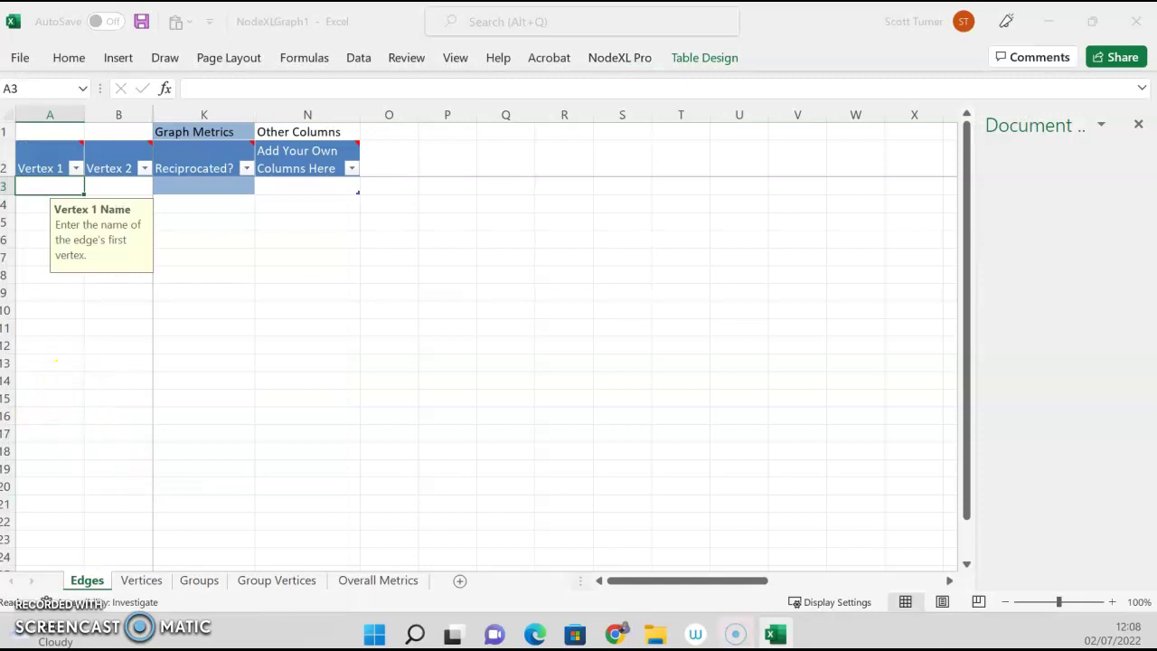
drag(23, 157, 616, 165)
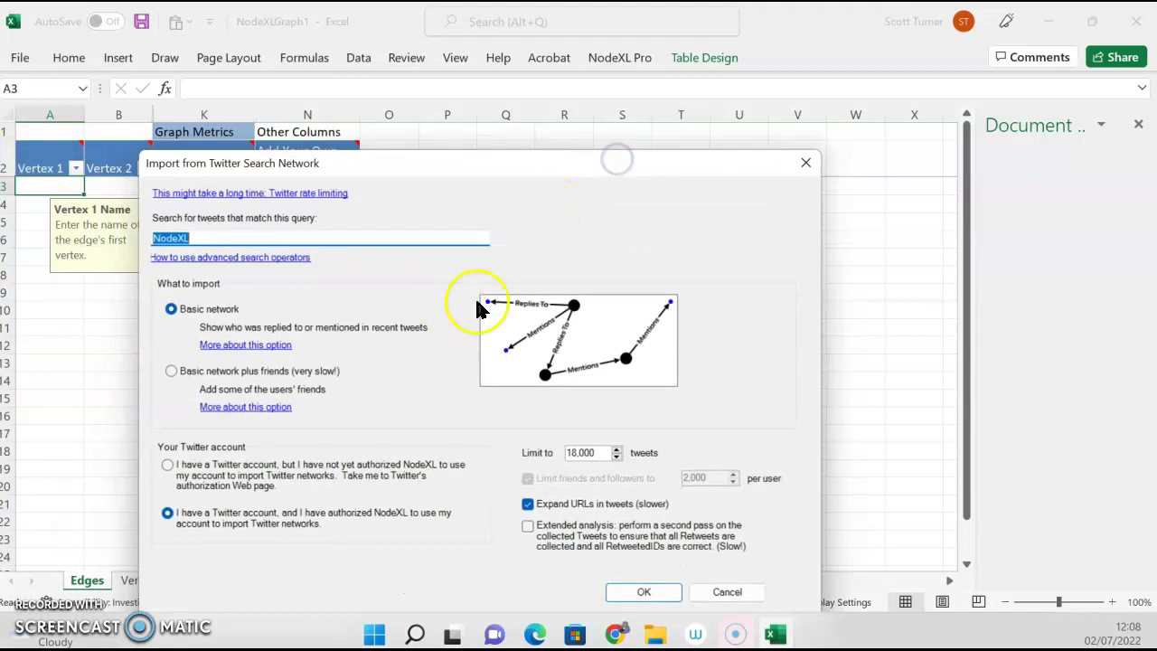
text(#lthechat #advancehe_chat)
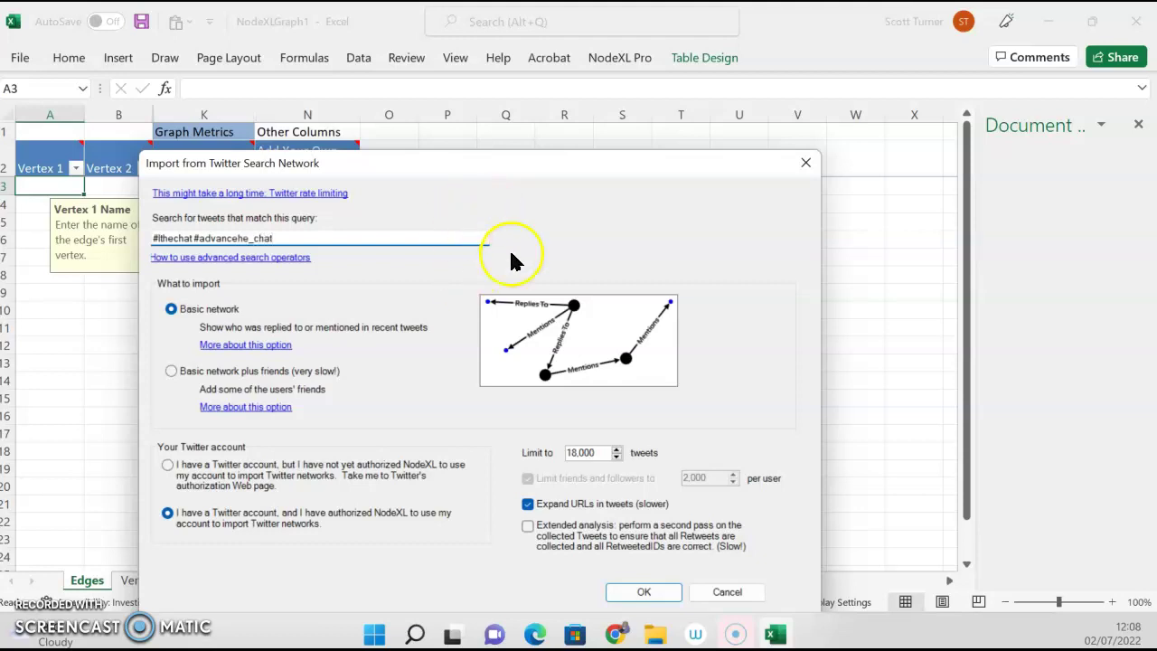
click(527, 506)
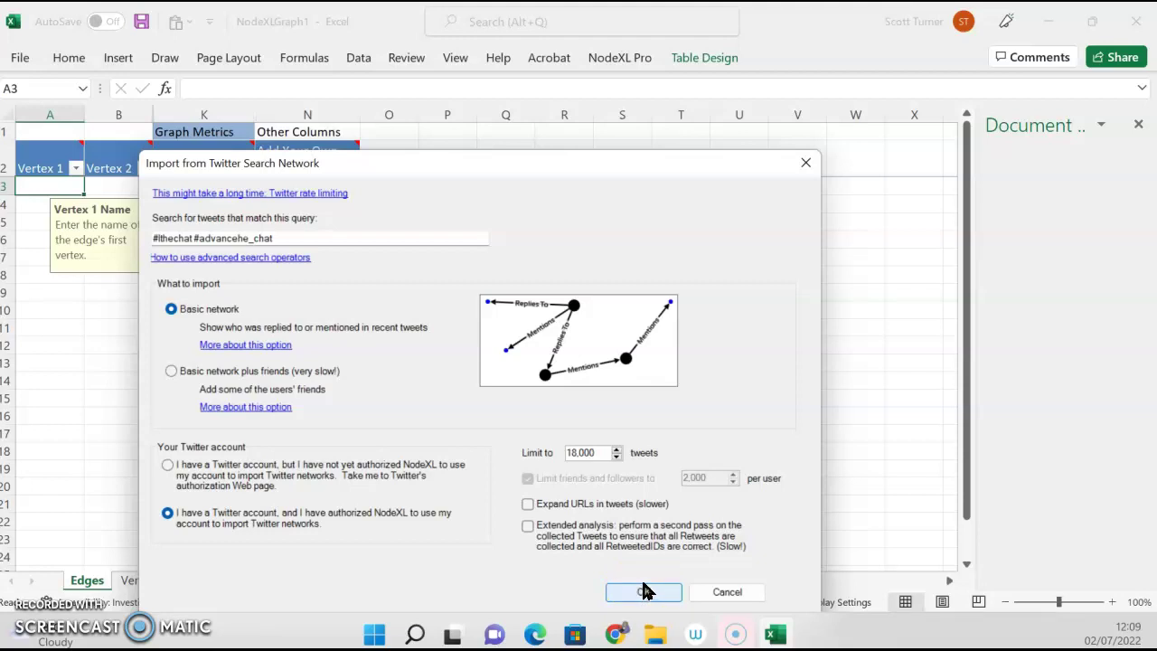
Run the tweet import and metrics calculation, ending on the Time Series chart peaking 29-Jun
click(646, 588)
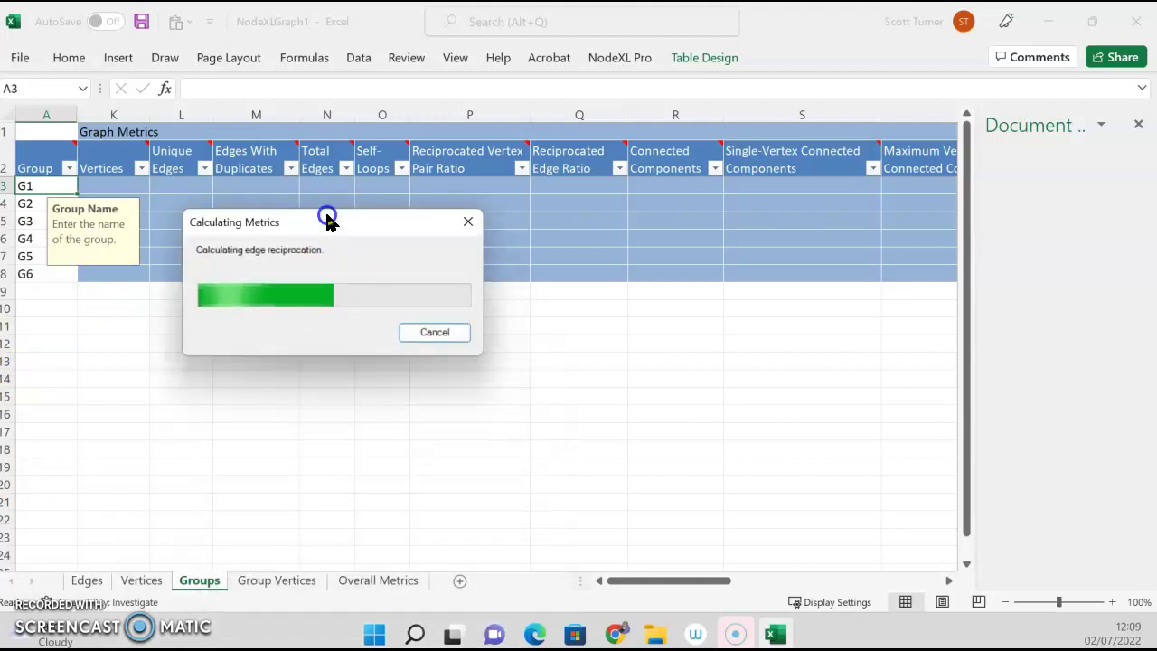
drag(327, 221, 323, 226)
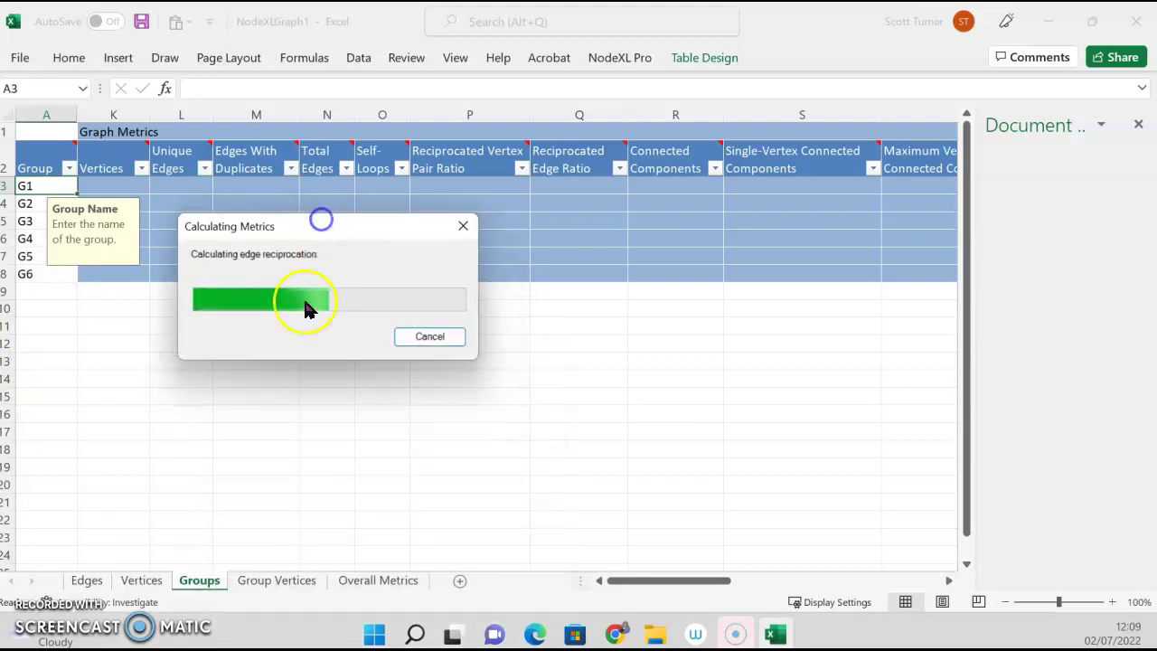
click(199, 467)
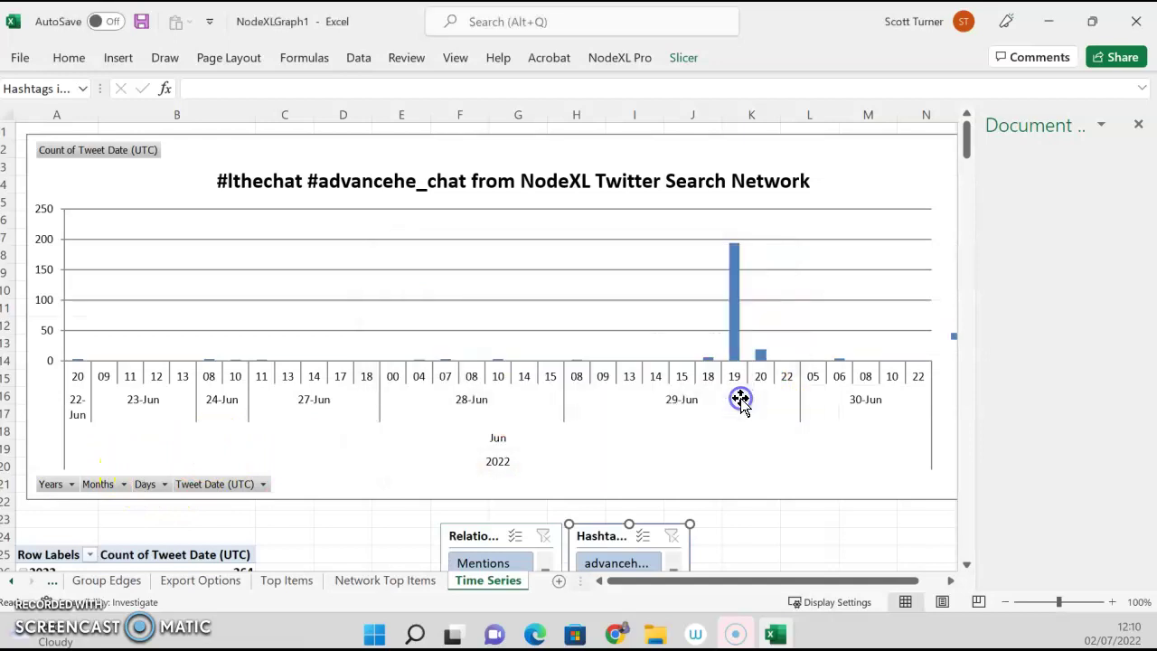
Dismiss the save warning and widen the graph pane to inspect clusters G1–G3
click(733, 397)
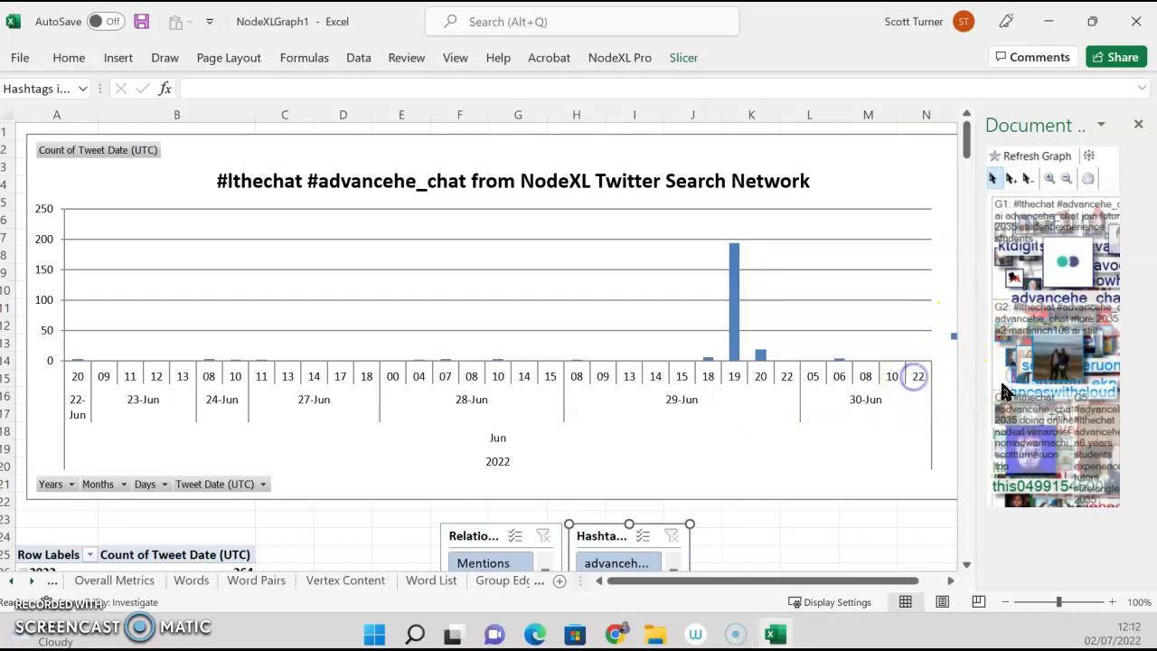
scroll(976, 370, down, 8)
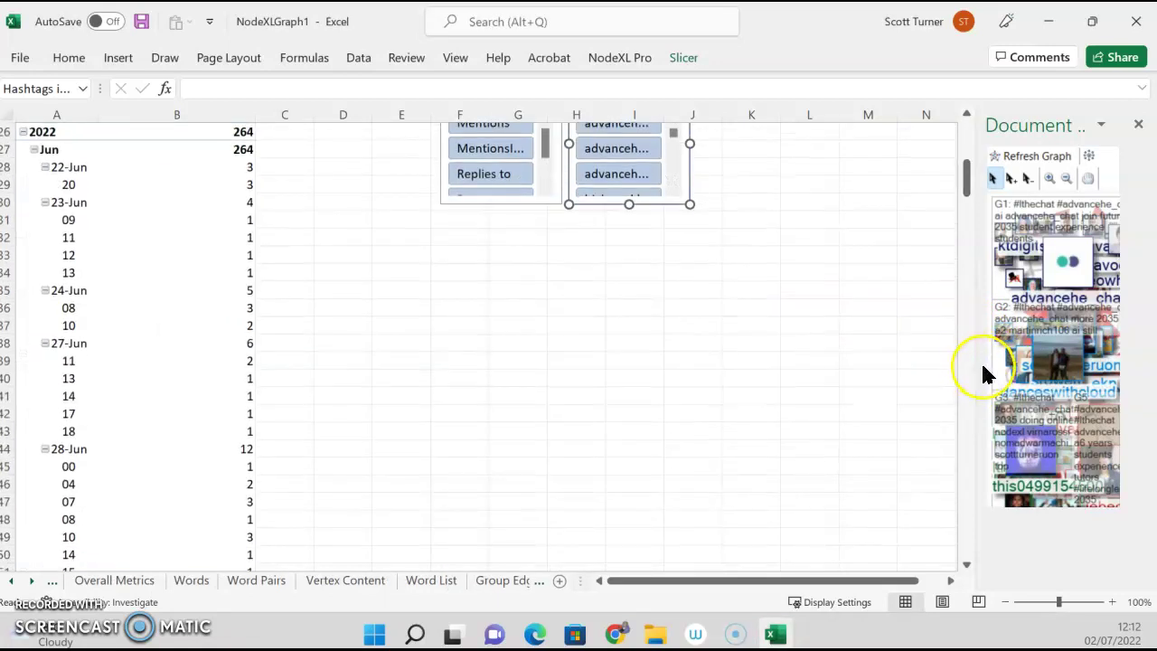
drag(976, 367, 560, 369)
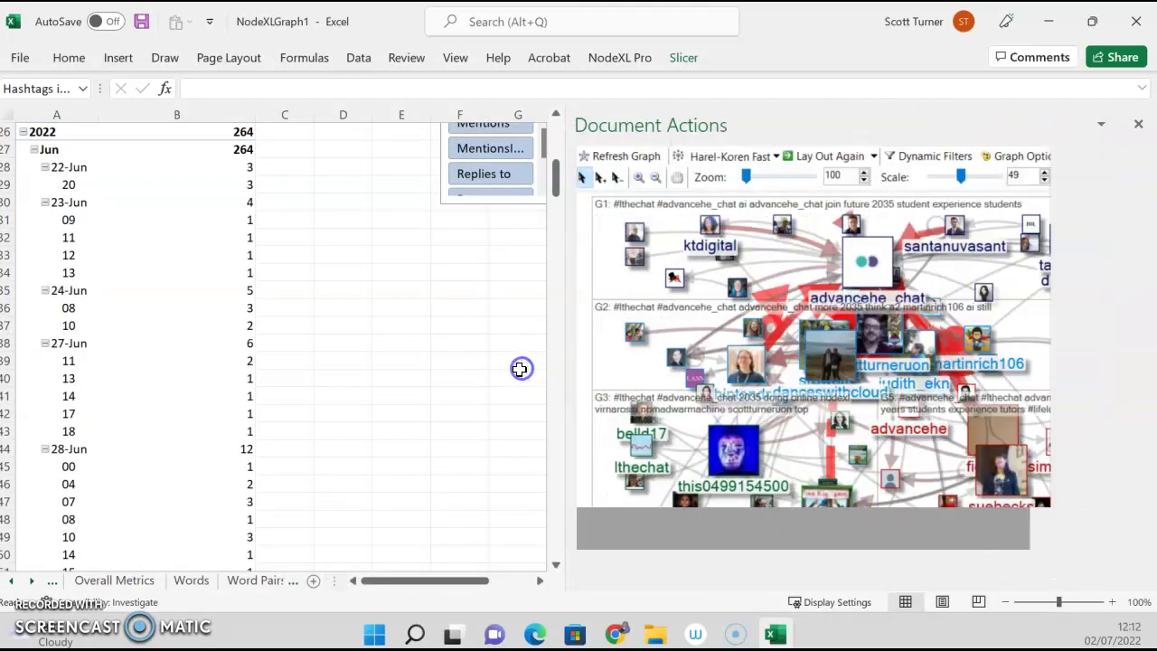
click(947, 393)
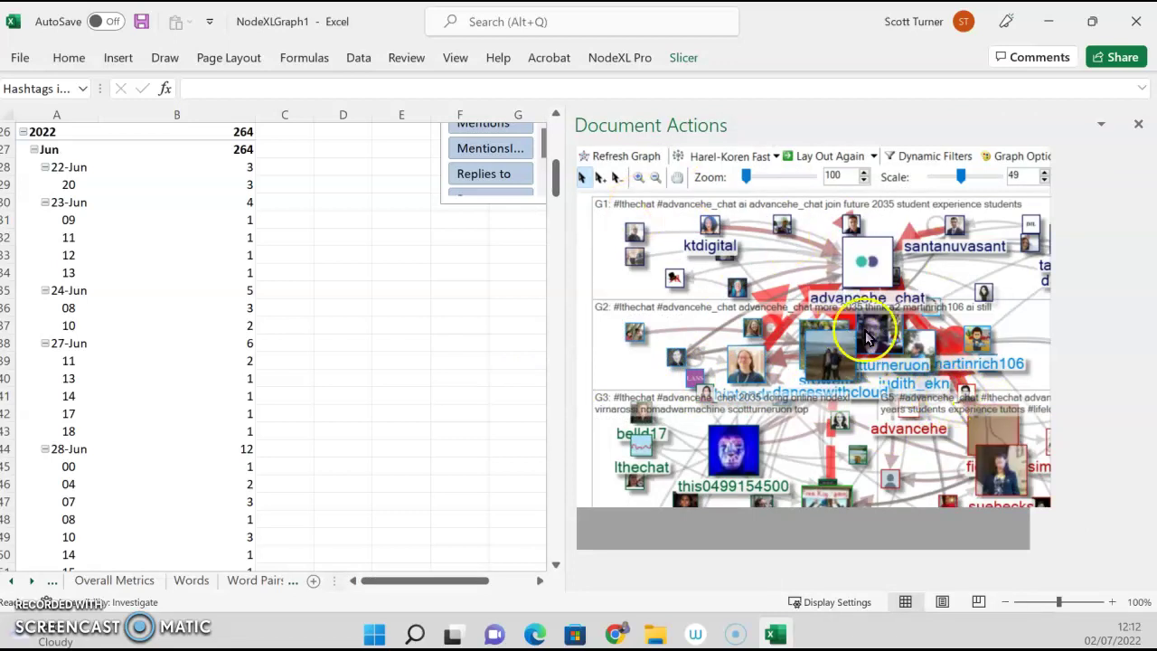
mouse_move(872, 298)
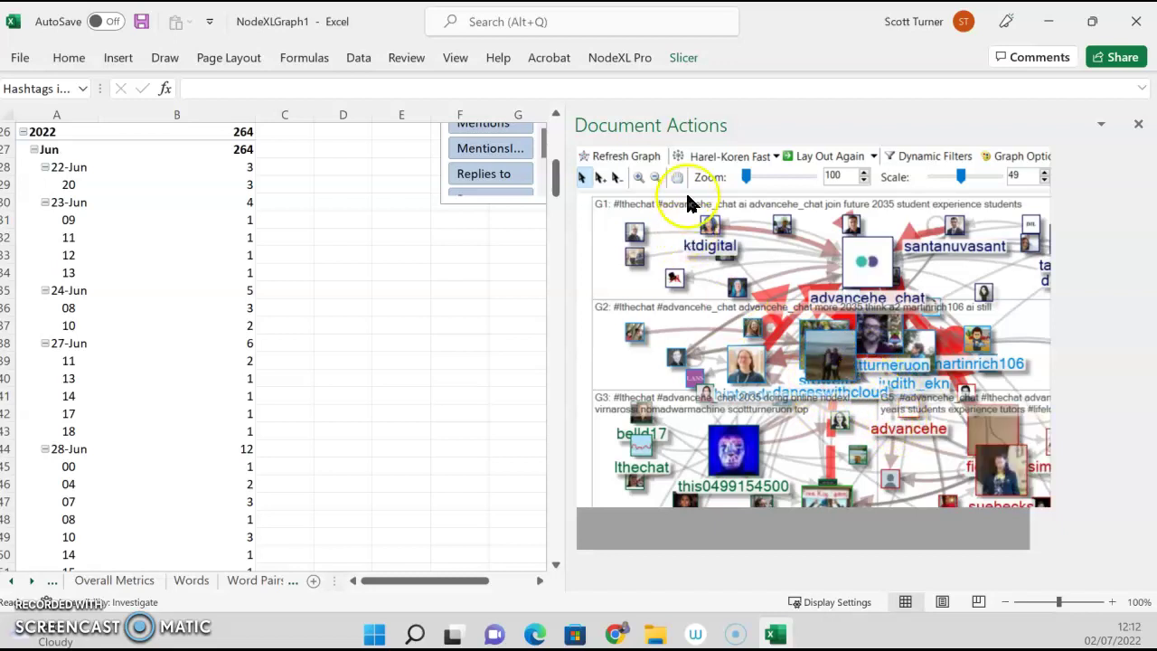
Switch the graph layout to Spiral and refresh the graph
click(707, 156)
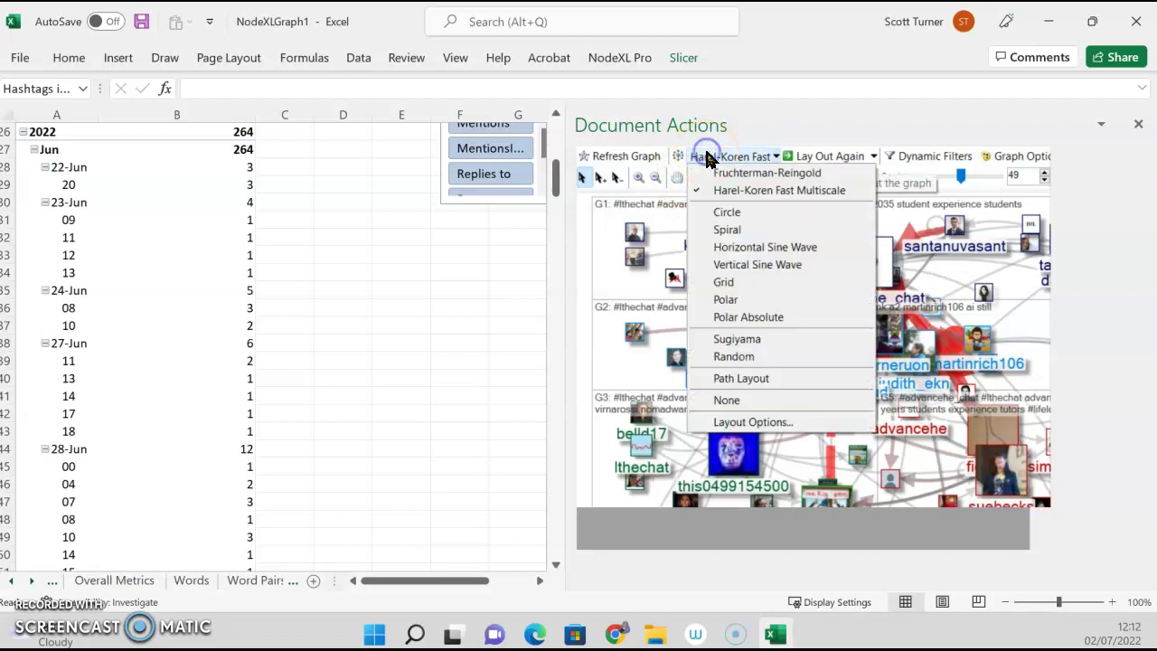
click(723, 231)
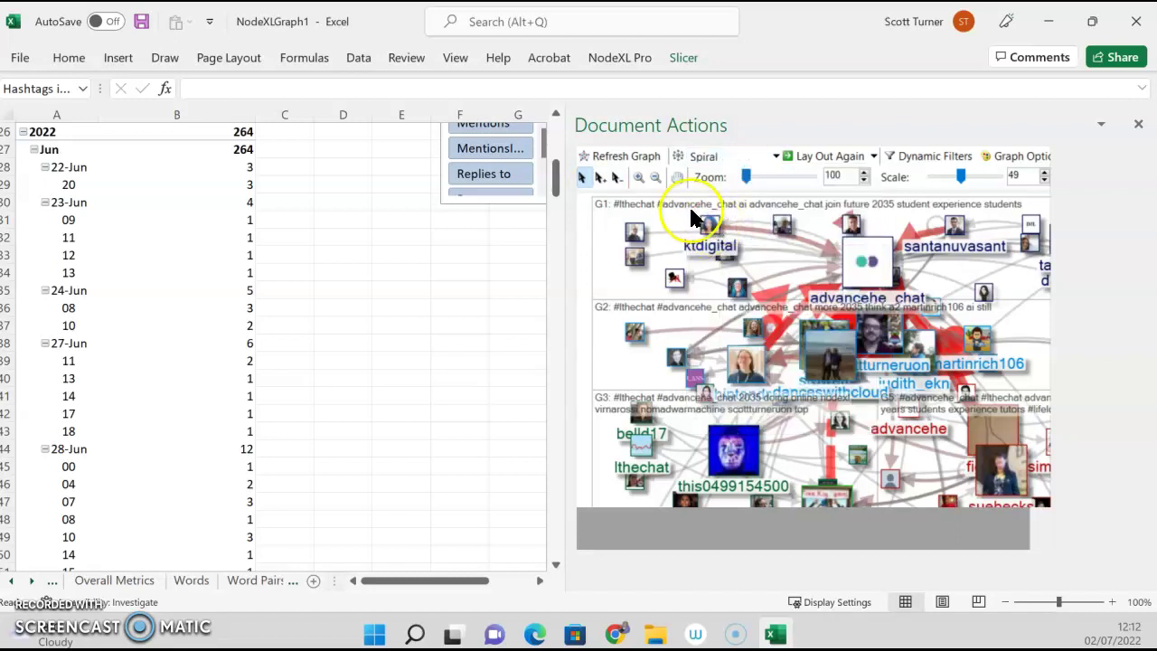
click(603, 159)
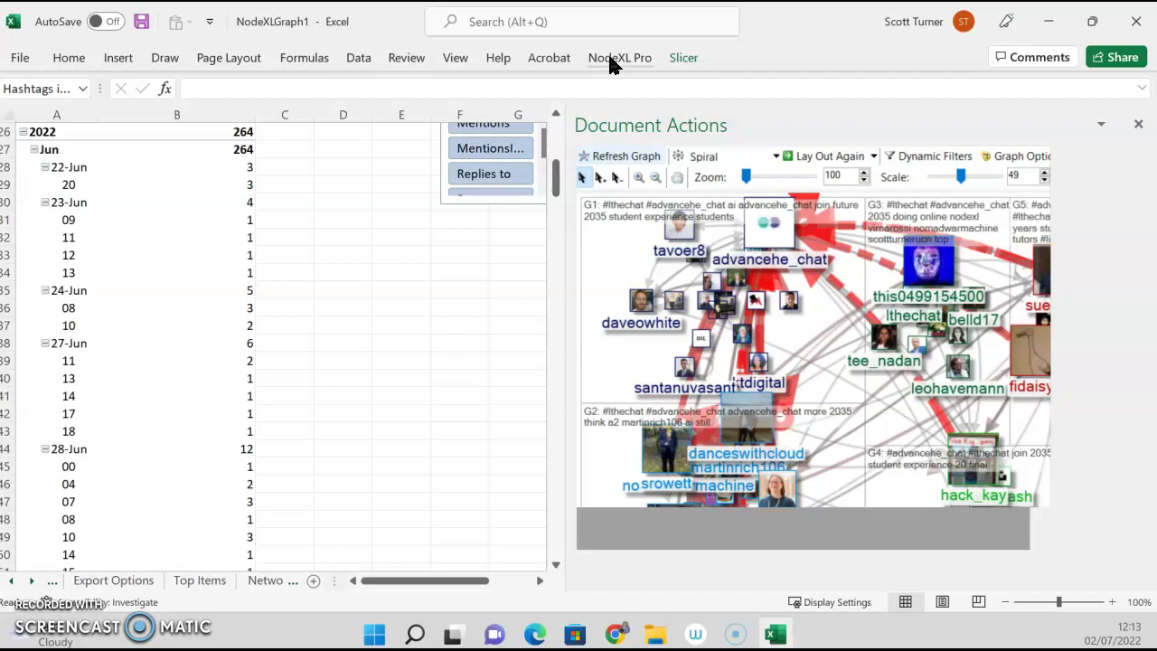
Export the spiral network graph to the NodeXL Graph Gallery
click(609, 57)
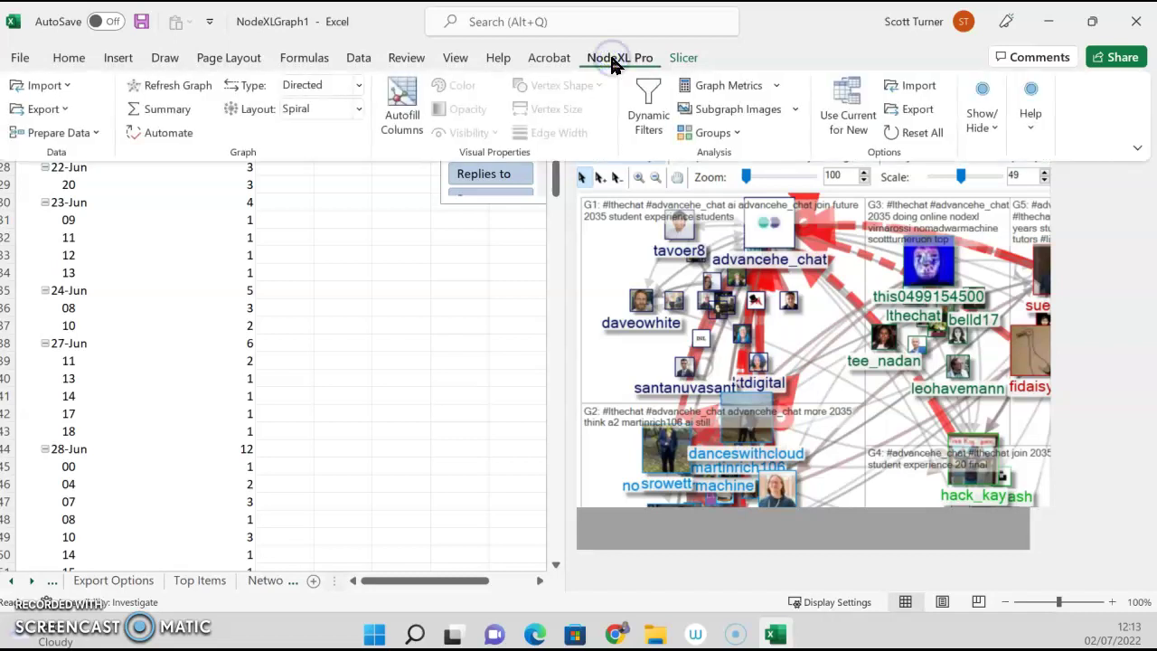
click(59, 107)
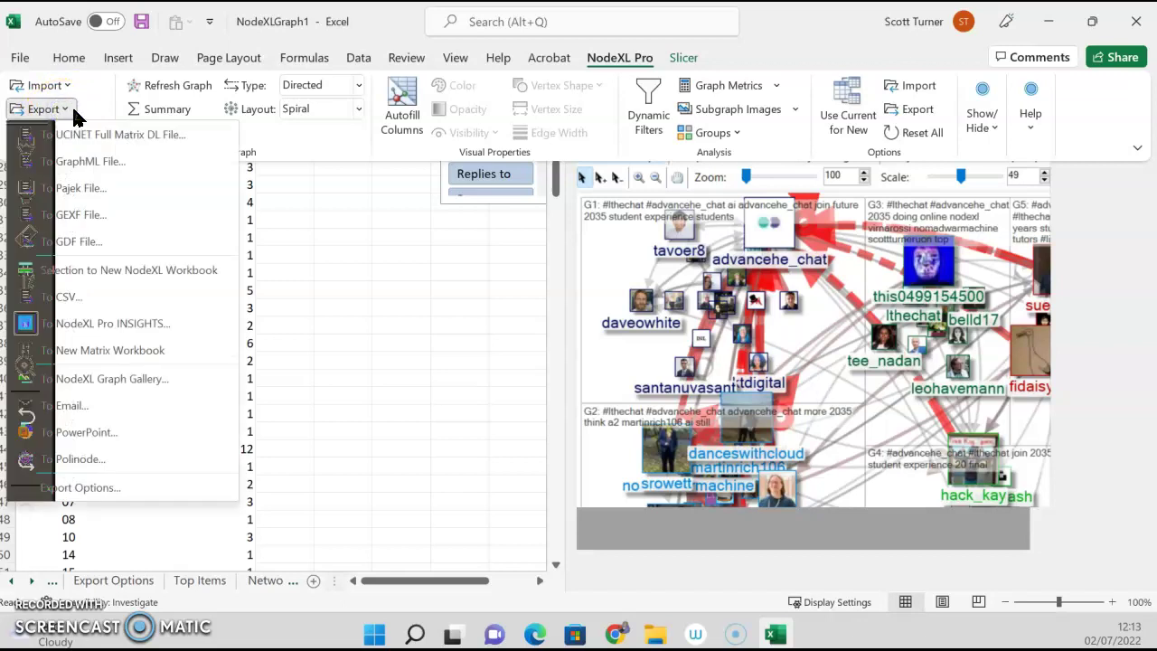
click(143, 378)
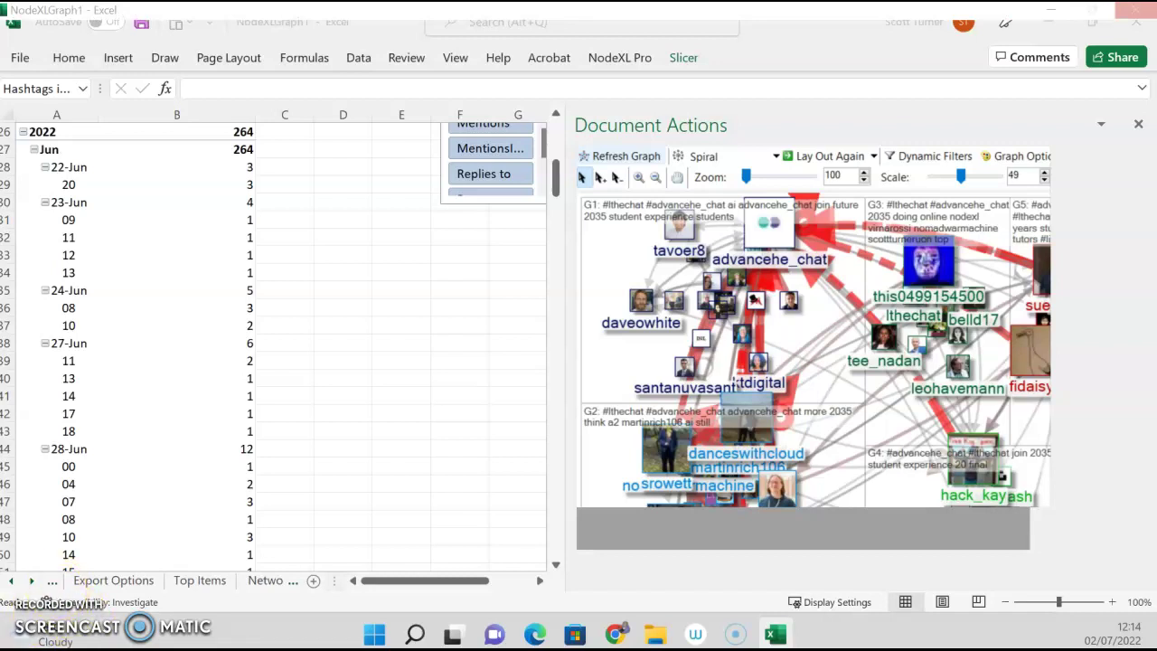
Switch to the browser's nodexlgraphgallery.org page showing the recent graphs list
key(alt+Tab)
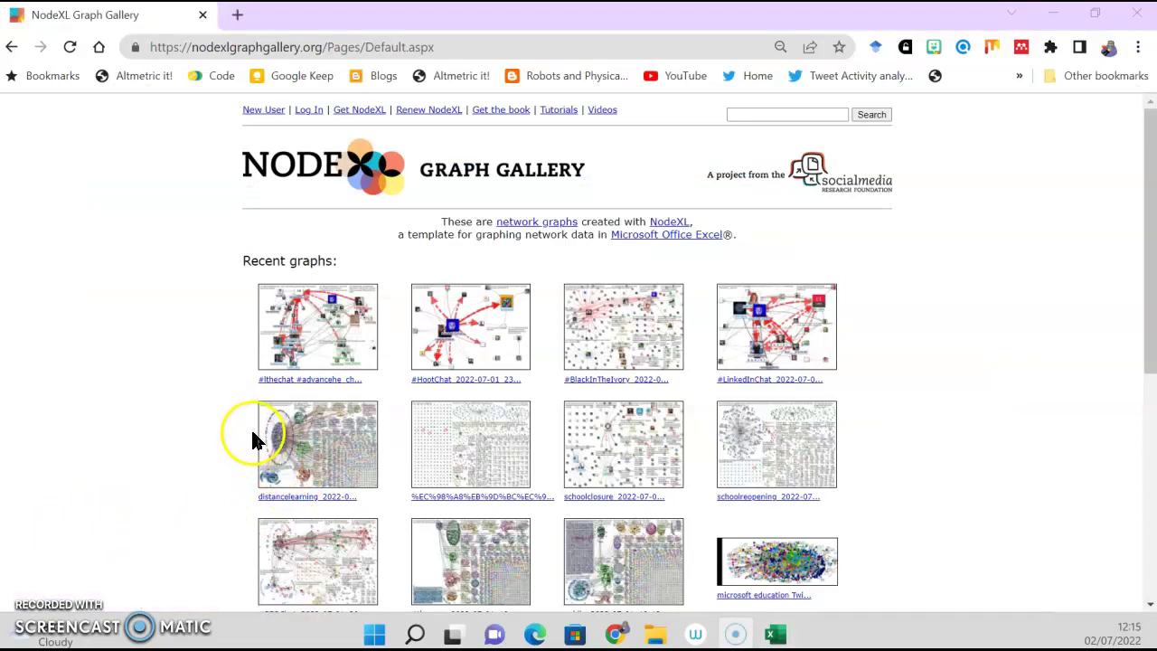
click(442, 45)
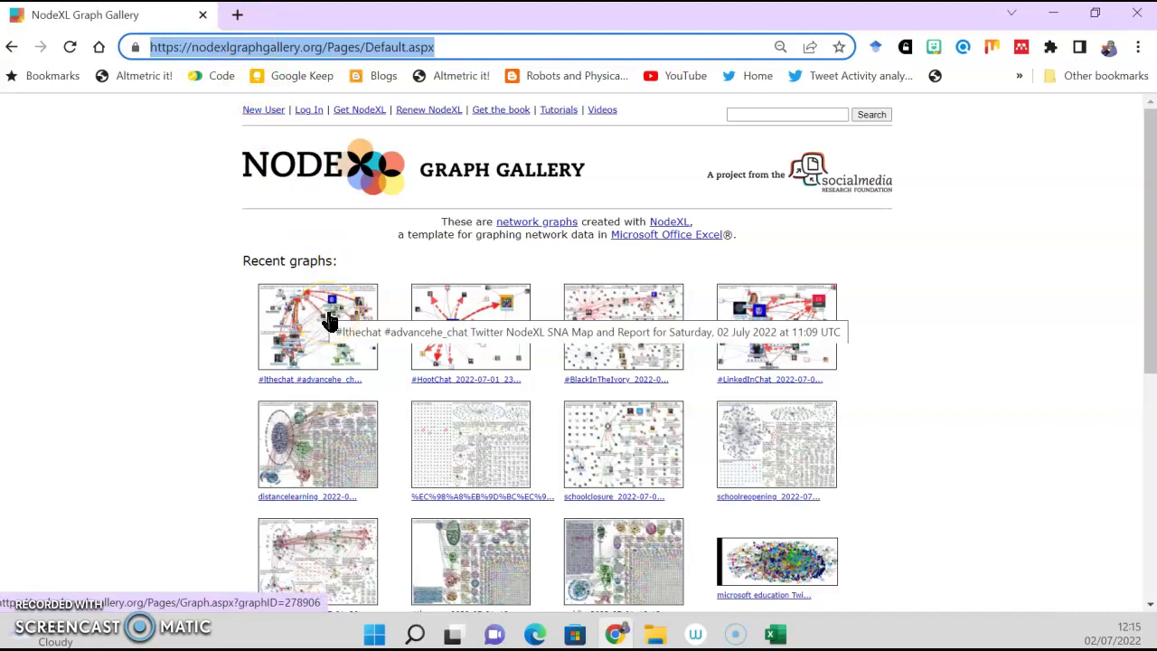
Open the #lthechat #advancehe_chat graph page and read its description, top accounts and hashtags
click(331, 320)
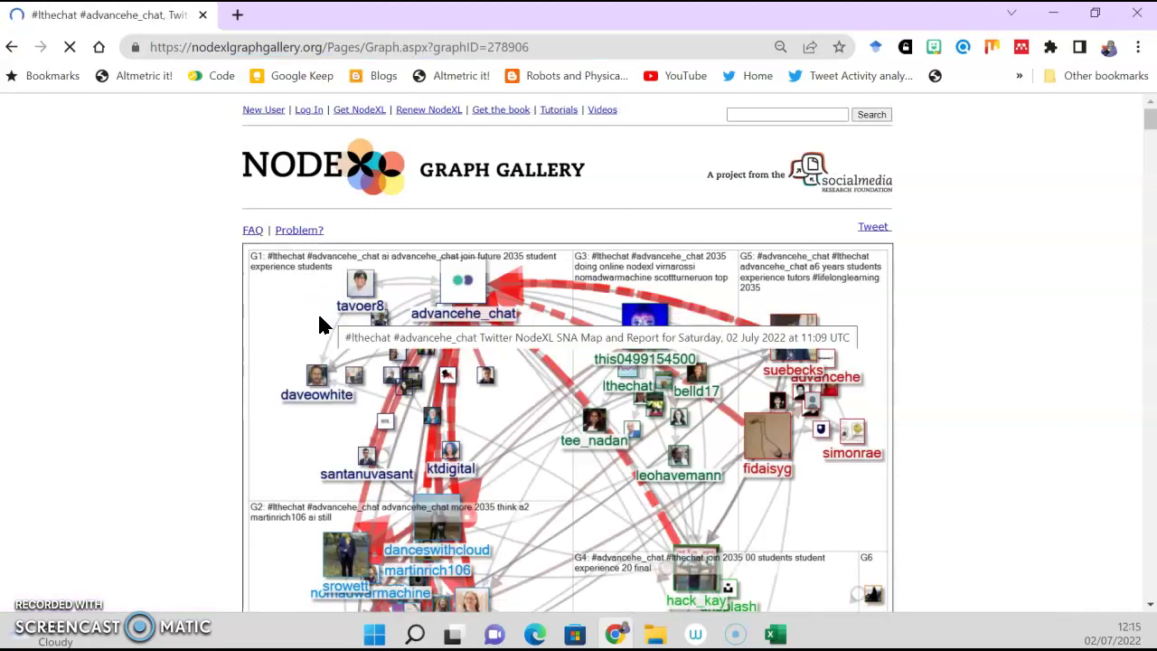
click(530, 387)
scroll(540, 389, down, 3)
scroll(538, 390, down, 2)
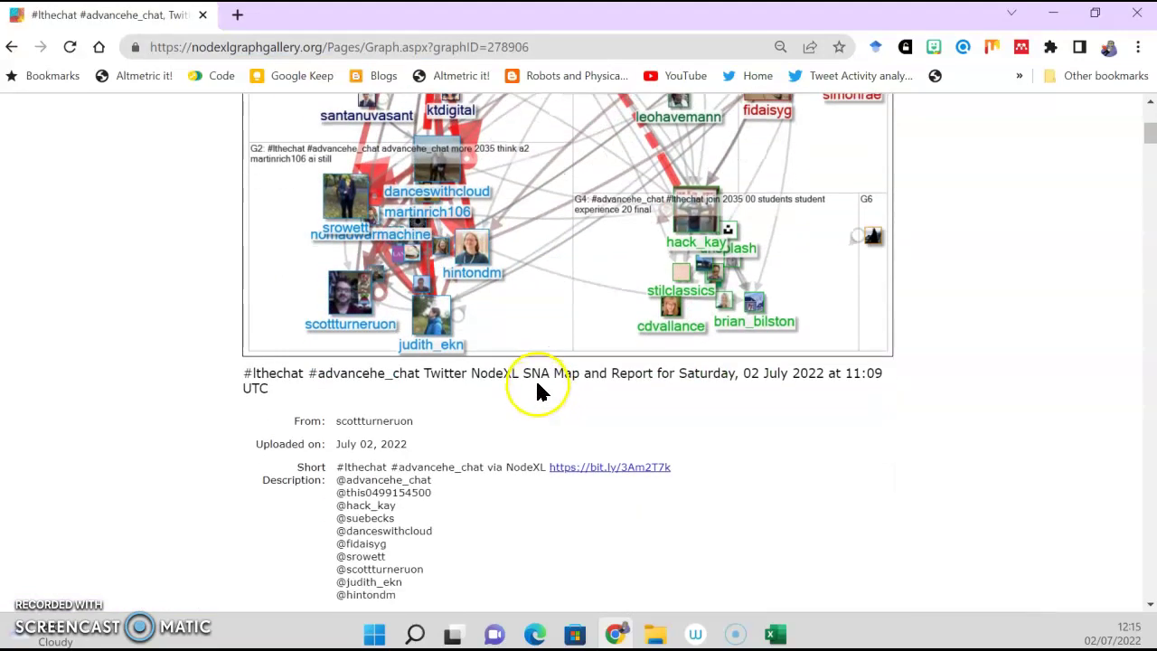
scroll(533, 389, down, 3)
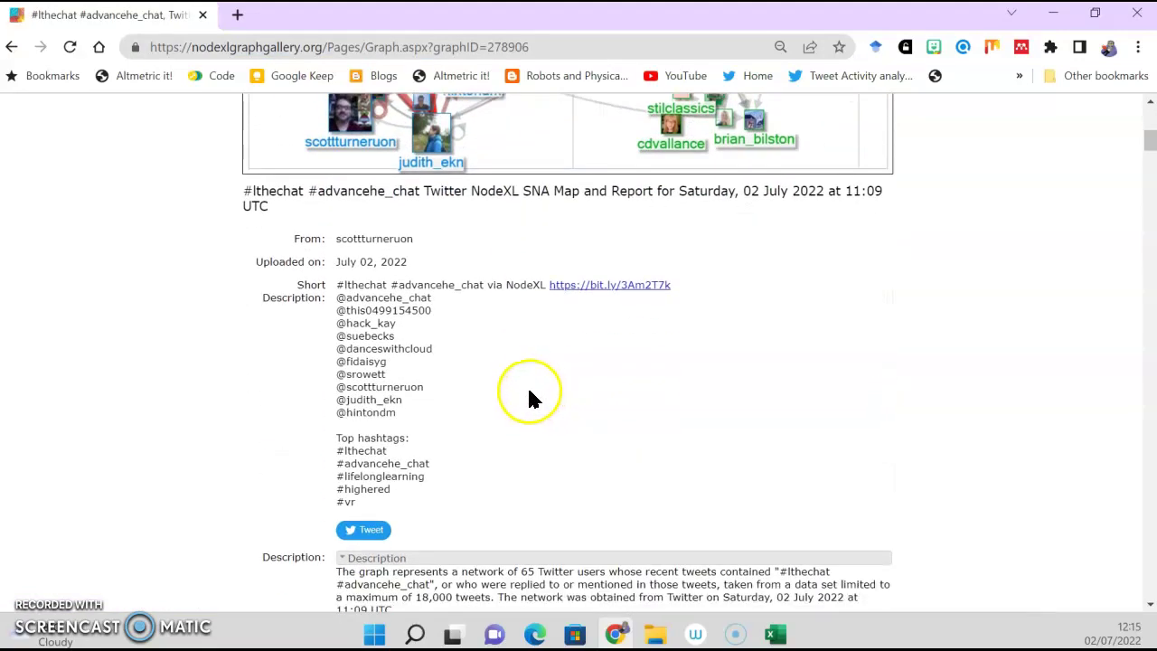
scroll(532, 389, up, 1)
scroll(531, 407, down, 2)
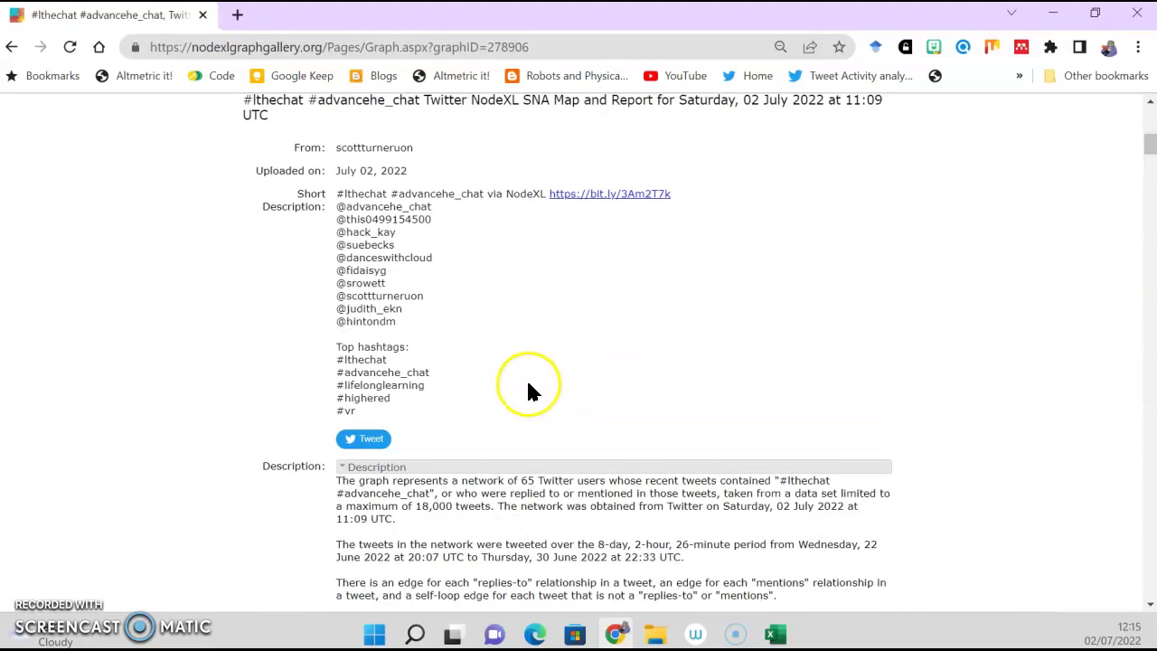
scroll(526, 379, up, 1)
scroll(515, 382, up, 3)
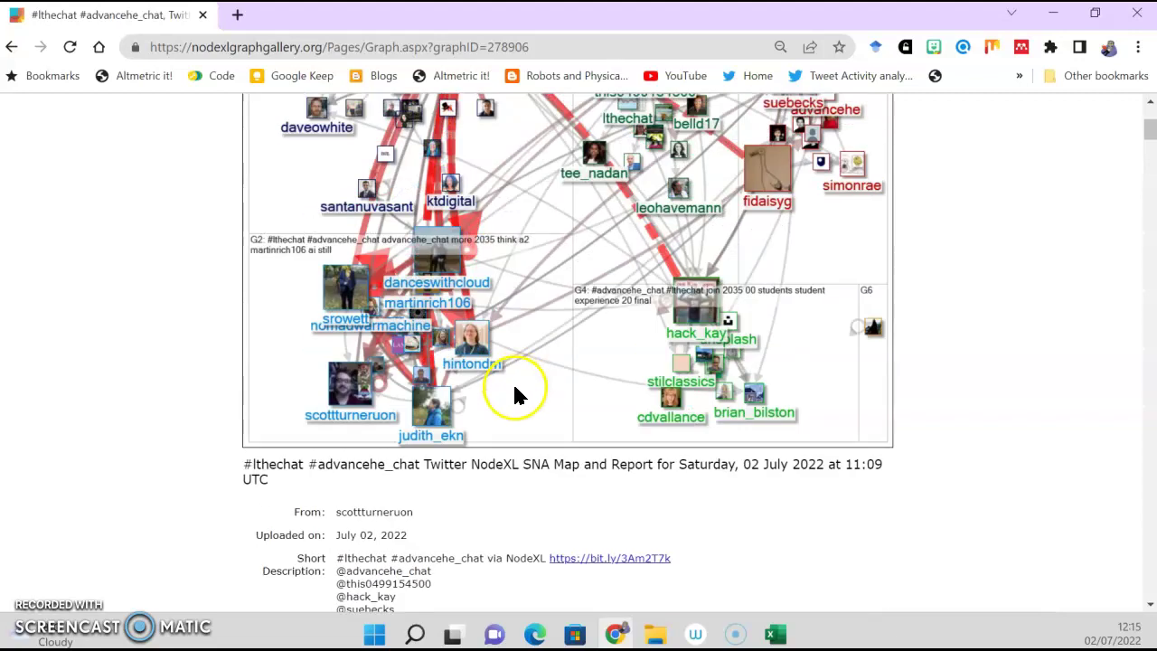
scroll(512, 398, down, 3)
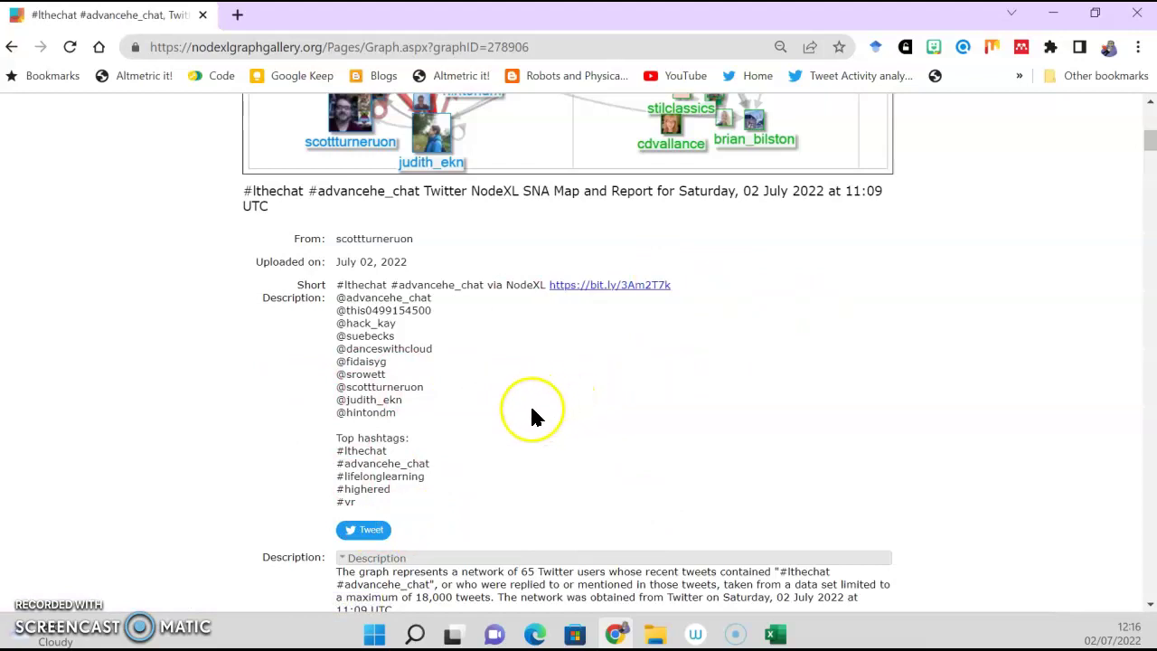
scroll(538, 395, down, 3)
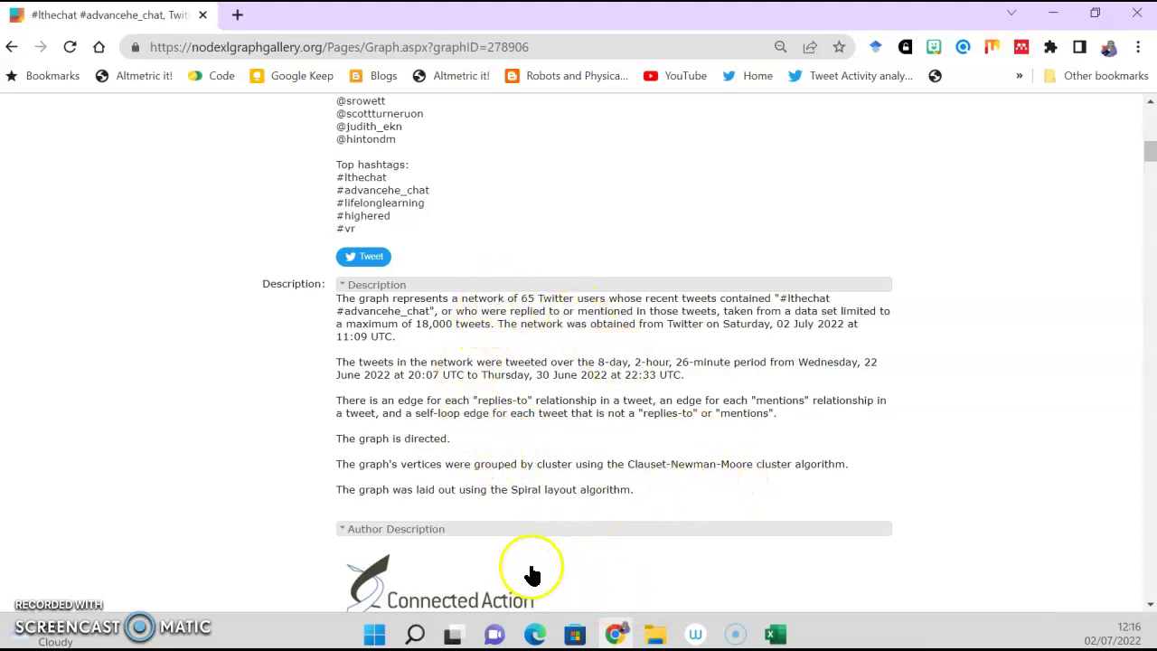
Scroll to Overall Graph Metrics: 65 vertices, 105 unique edges, 385 total edges, modularity 0.212994
scroll(512, 493, down, 5)
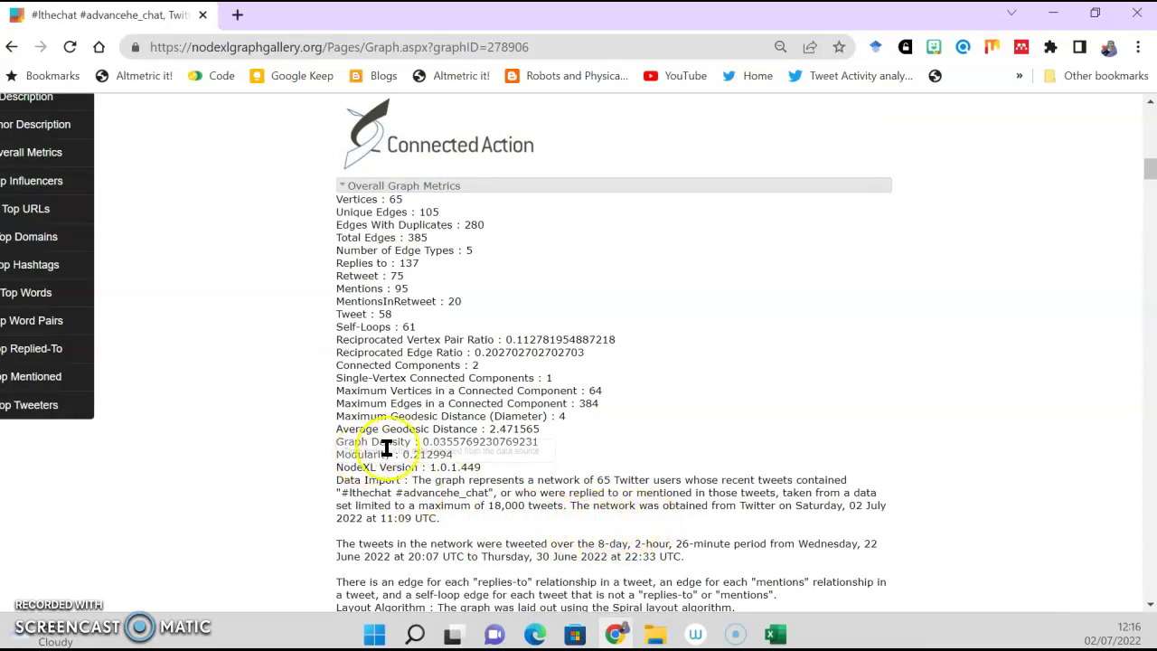
mouse_move(499, 387)
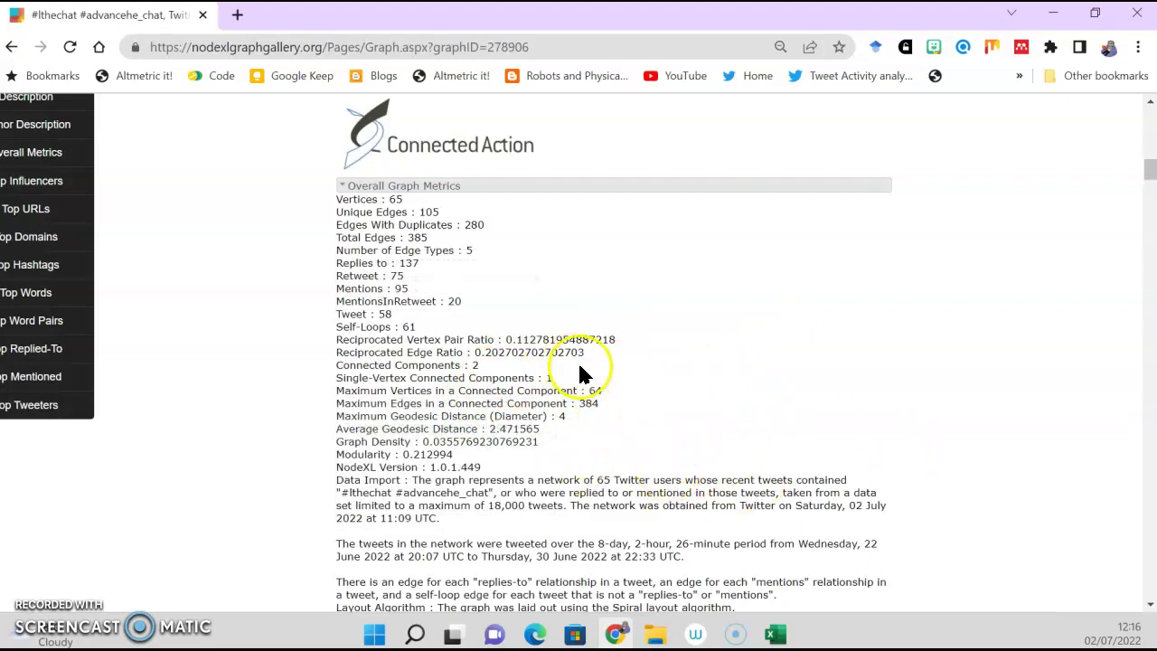
Scroll through the per-group Top URLs lists to Top Domains, led by twitter.com (21) and ac.uk (5)
scroll(579, 370, down, 4)
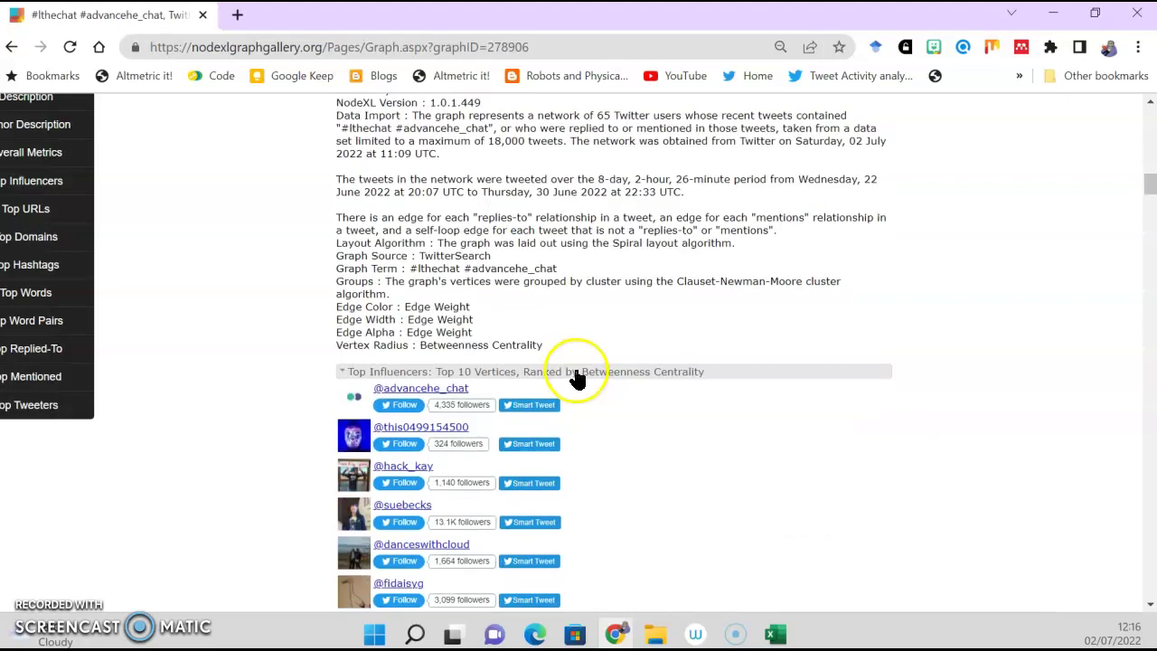
scroll(577, 377, down, 3)
scroll(572, 376, up, 1)
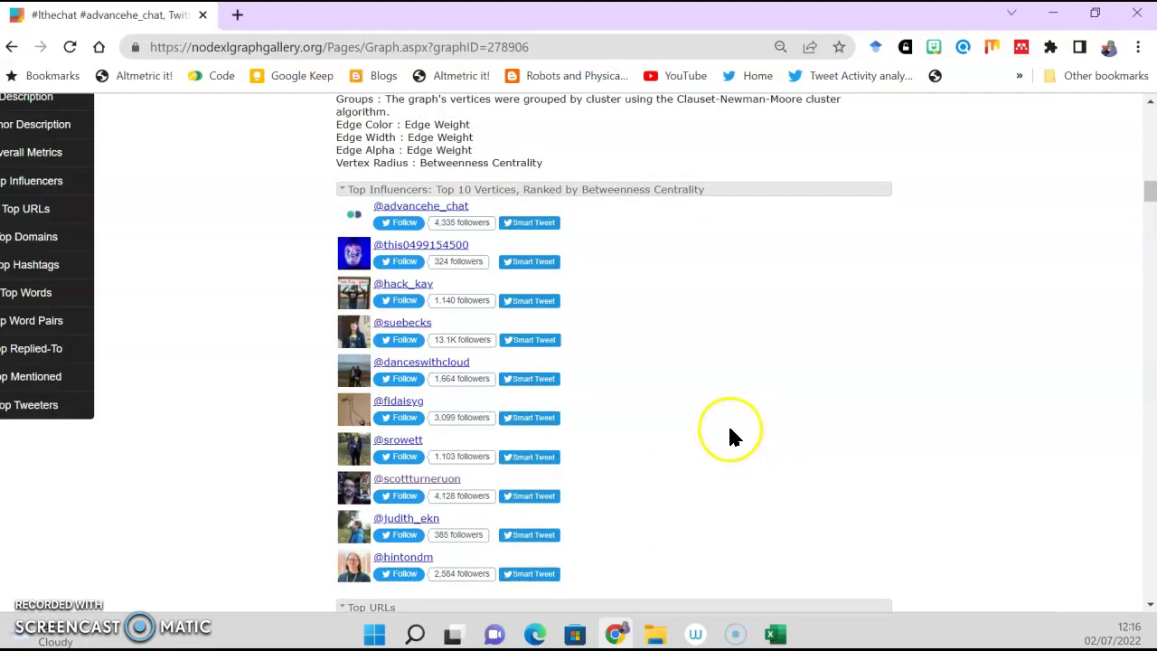
scroll(729, 438, down, 3)
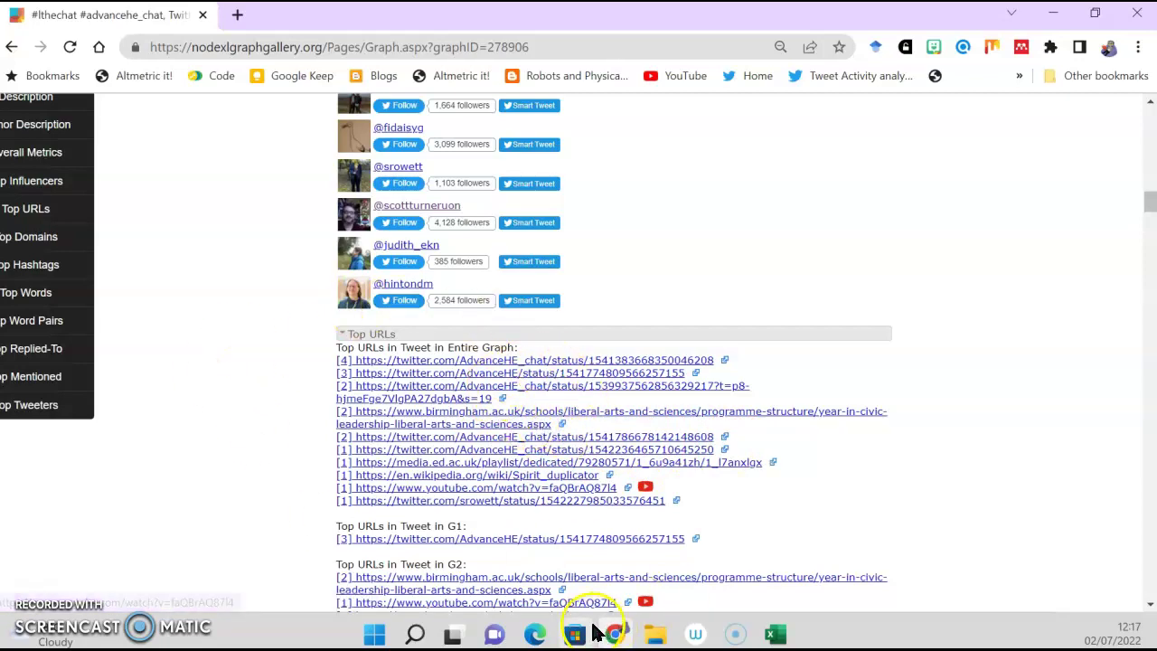
scroll(578, 506, up, 10)
scroll(597, 497, up, 10)
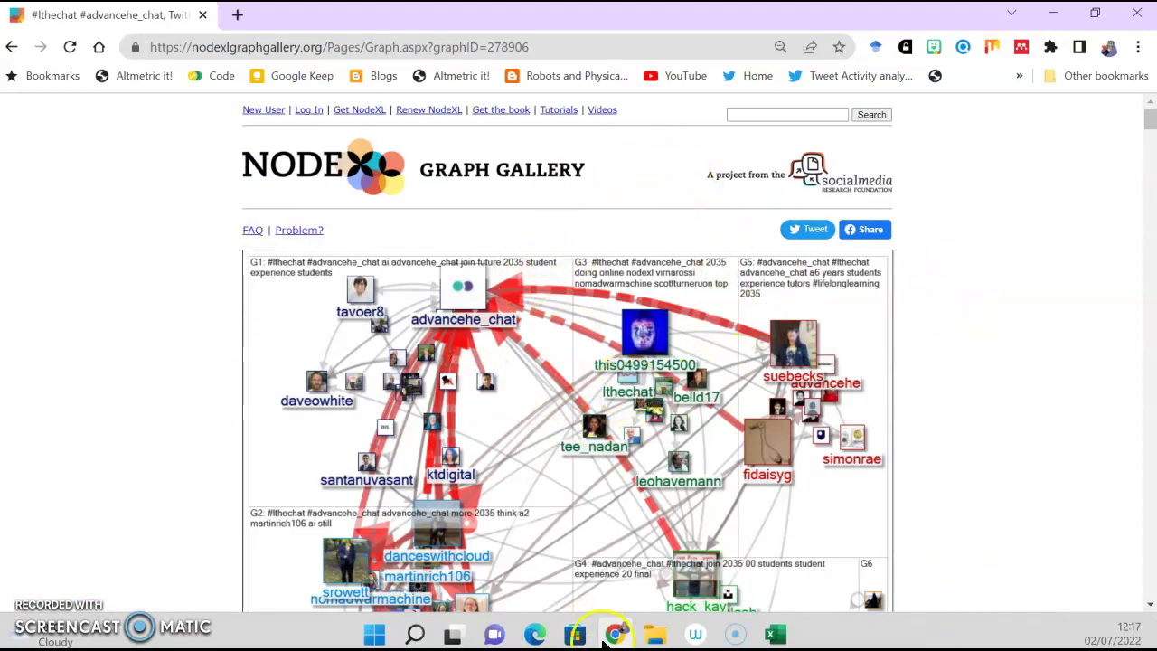
scroll(632, 425, down, 15)
scroll(633, 465, down, 15)
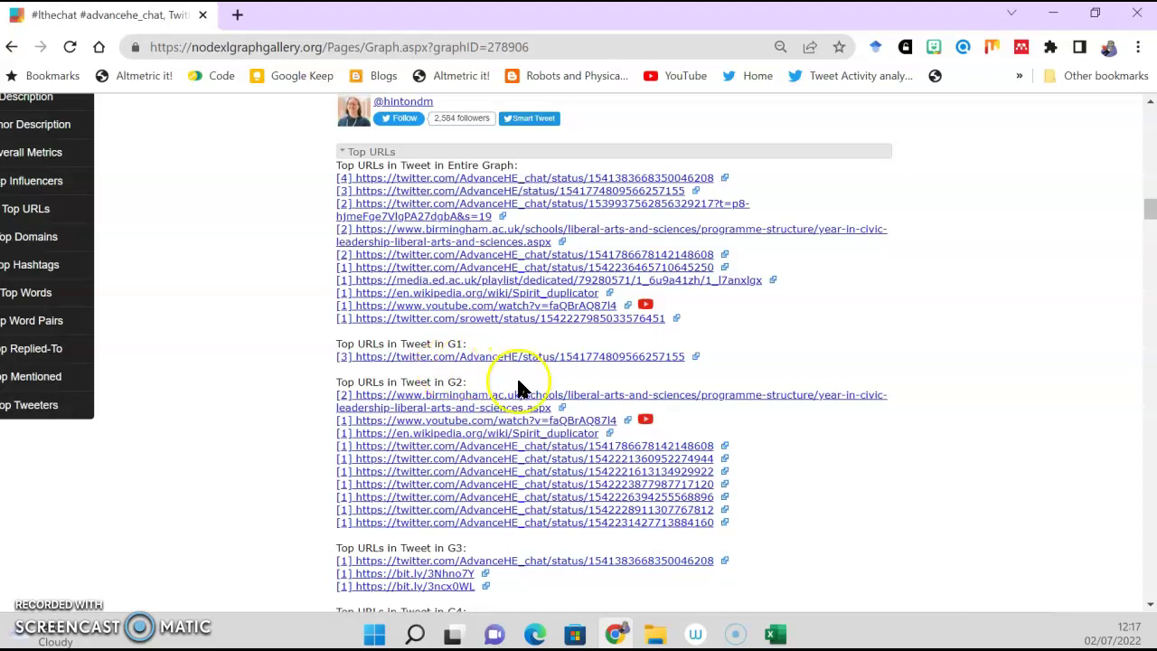
scroll(463, 433, down, 5)
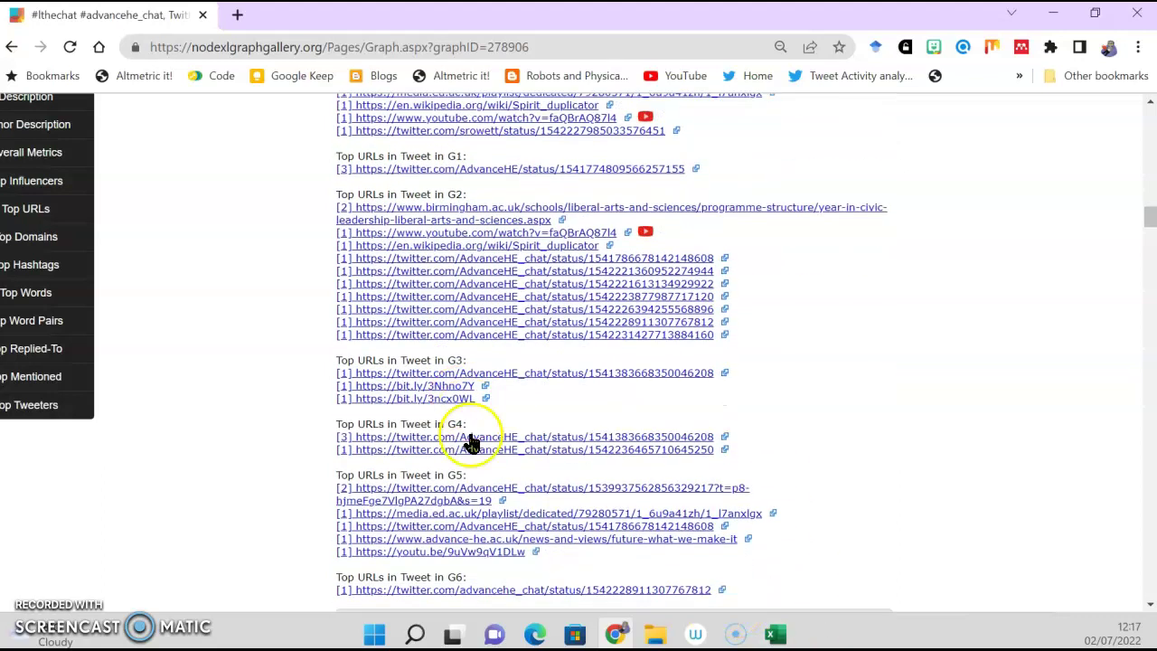
scroll(465, 431, down, 1)
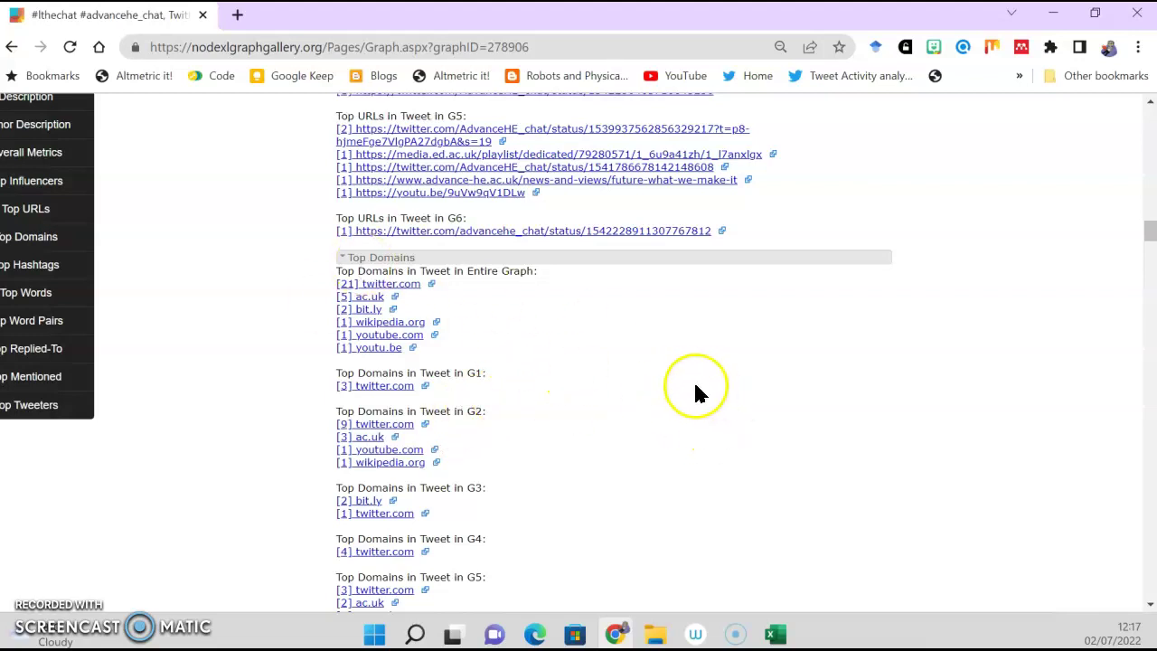
Scroll past Top Hashtags, Top Words and Top Word Pairs to the Top Replied-To accounts
scroll(696, 391, down, 2)
scroll(697, 398, down, 3)
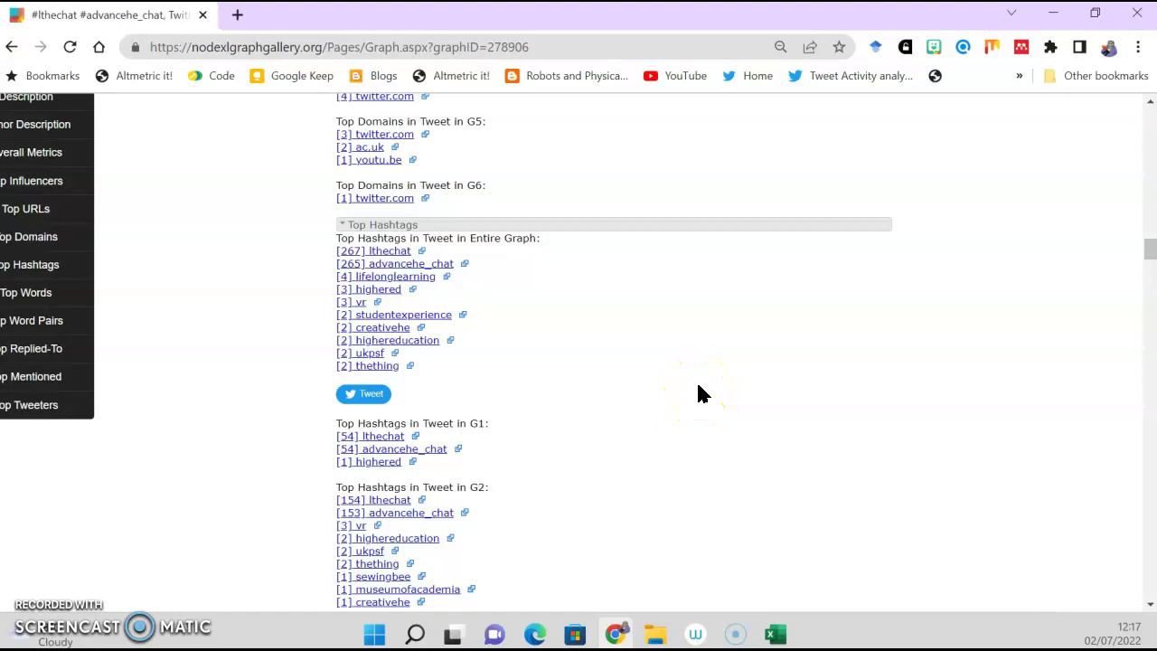
scroll(695, 391, down, 3)
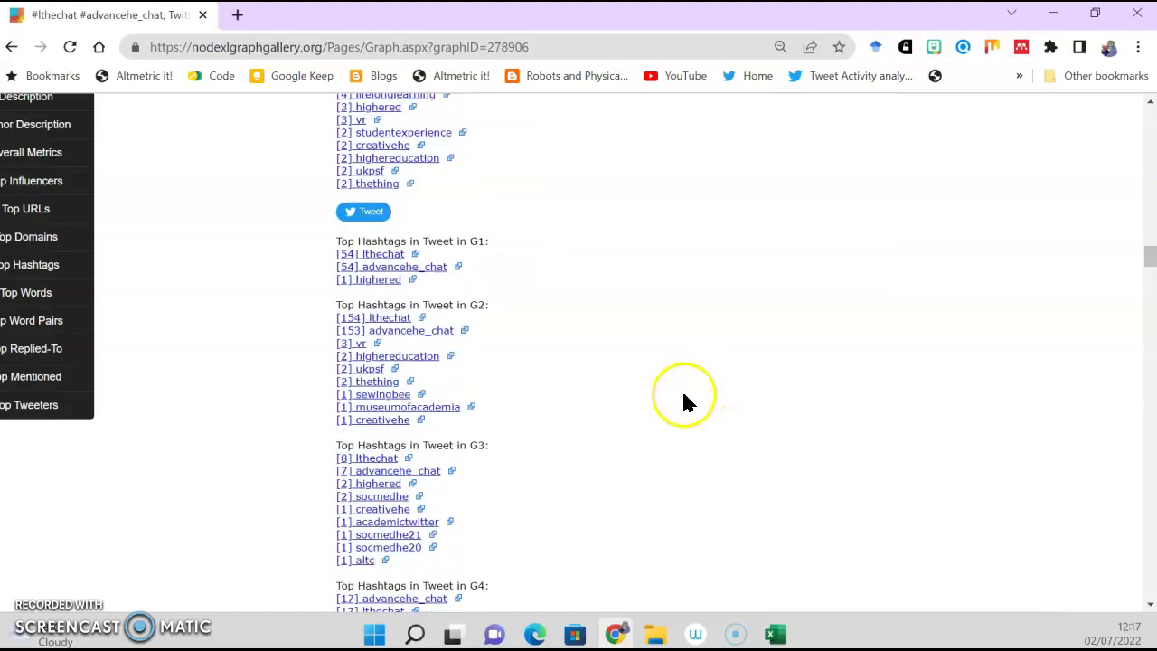
scroll(687, 405, down, 12)
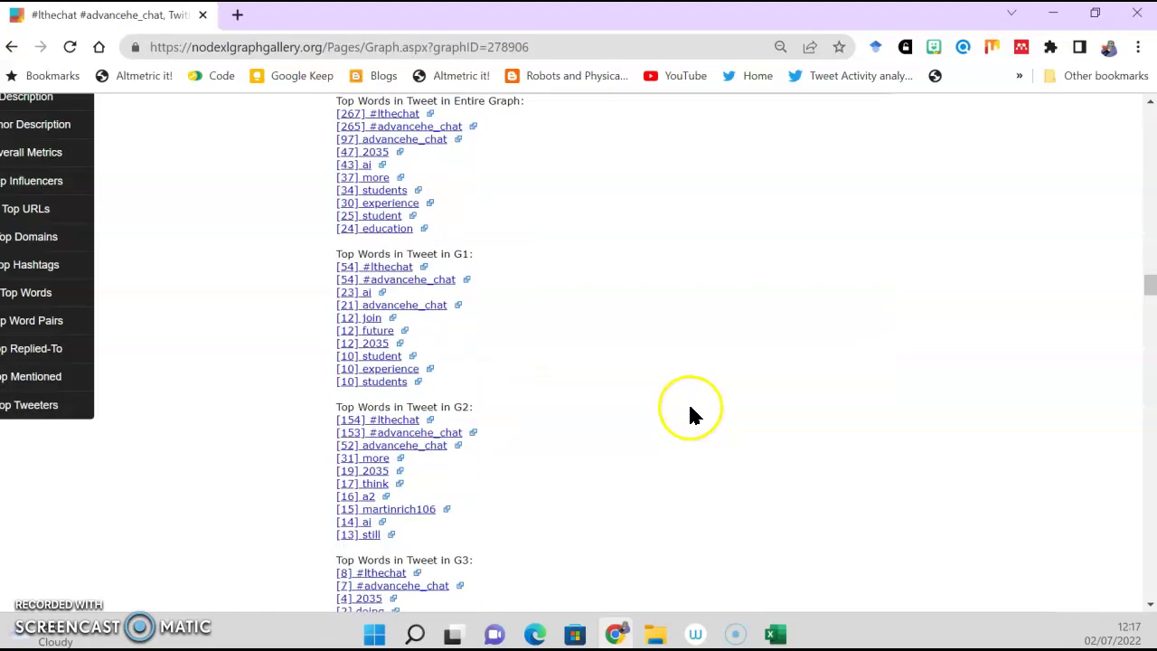
scroll(691, 402, down, 10)
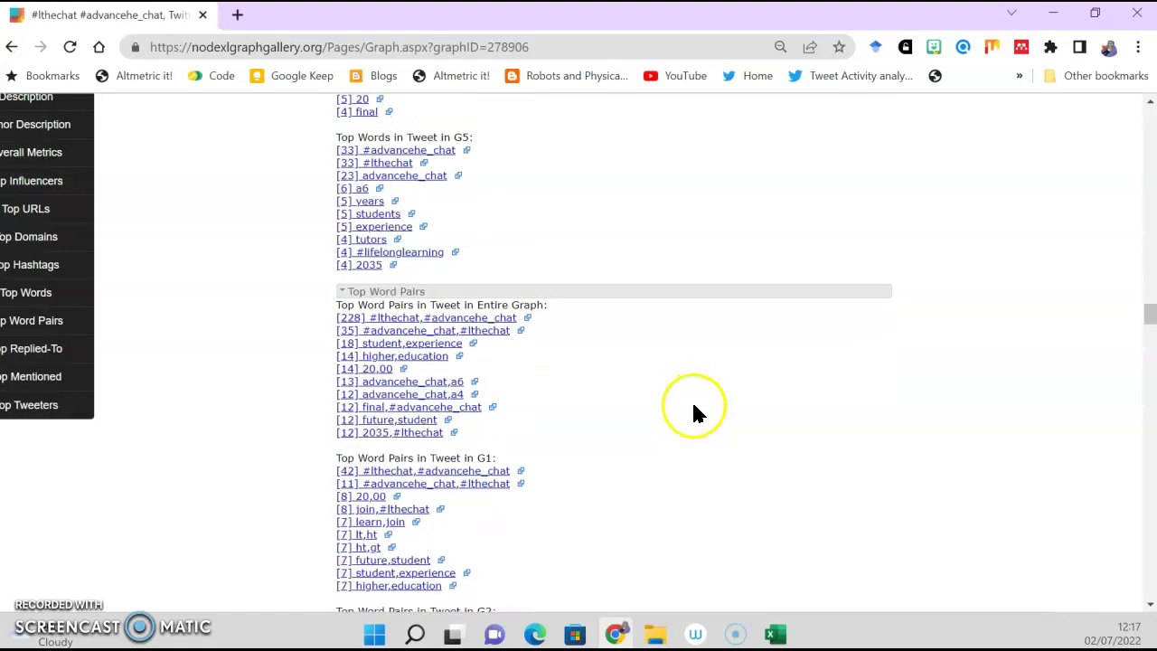
scroll(692, 401, down, 12)
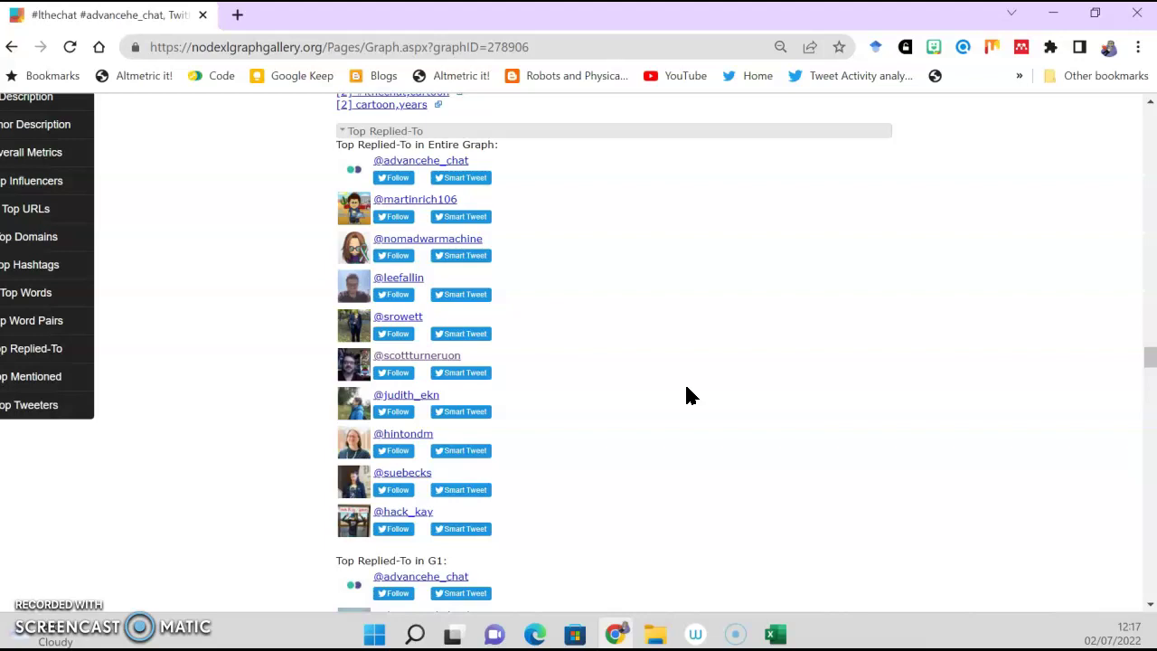
Scroll through Top Replied-To, Top Mentioned and Top Tweeters to group G6 and the graph's tags
click(671, 391)
scroll(696, 457, down, 2)
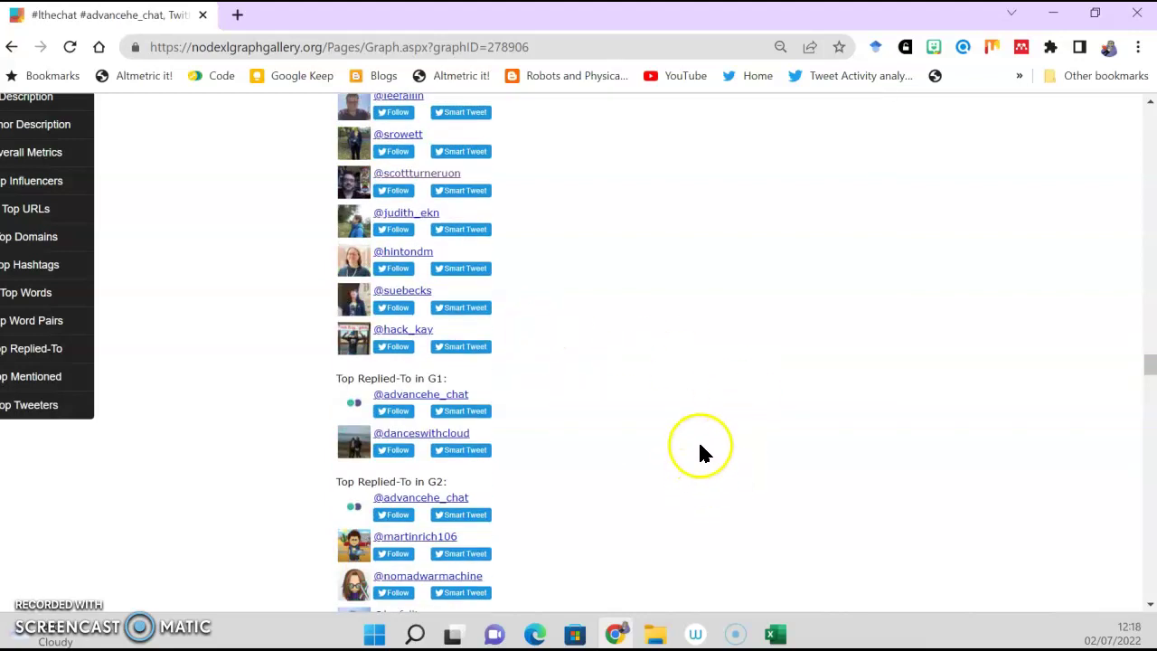
scroll(703, 447, down, 10)
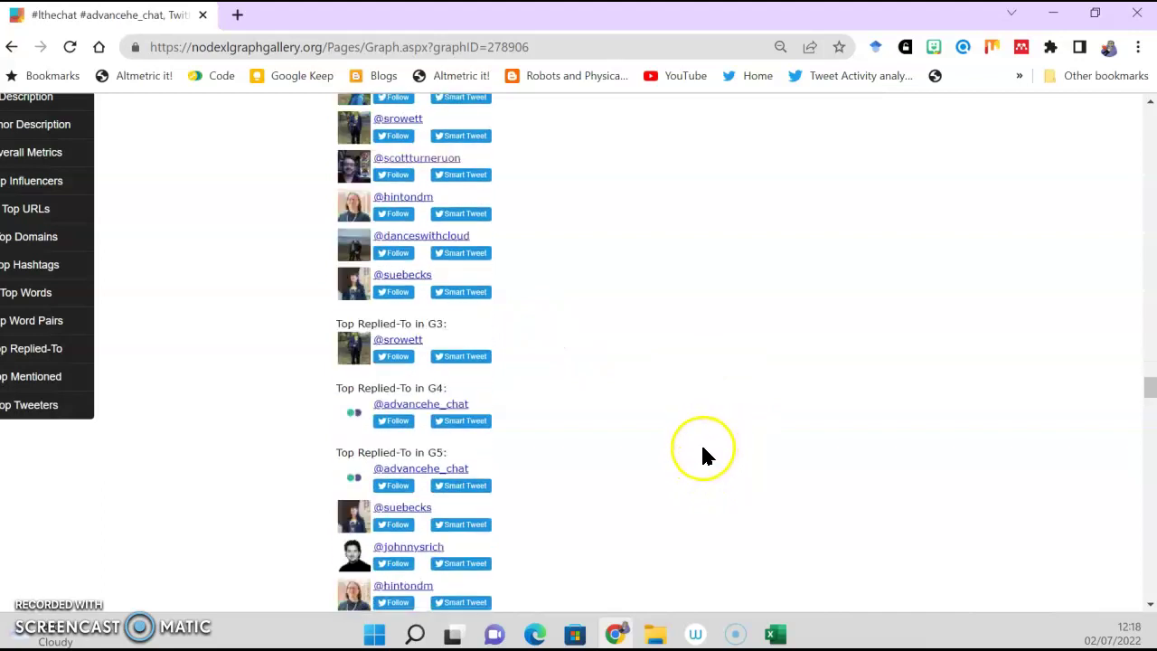
scroll(697, 456, down, 15)
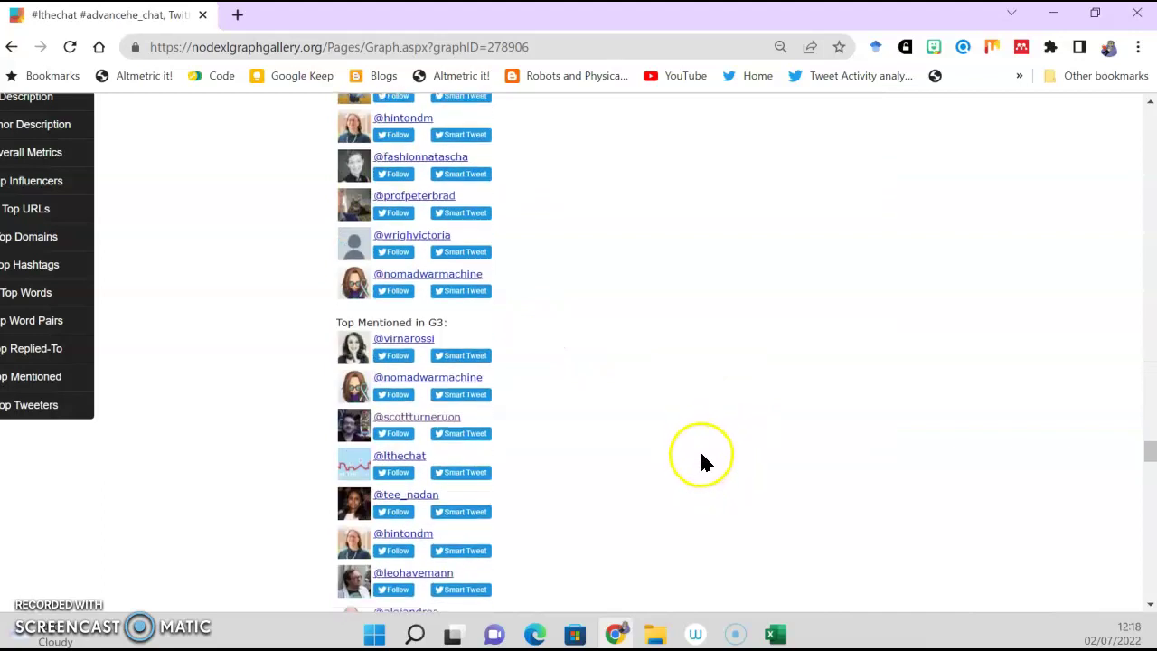
scroll(702, 459, down, 15)
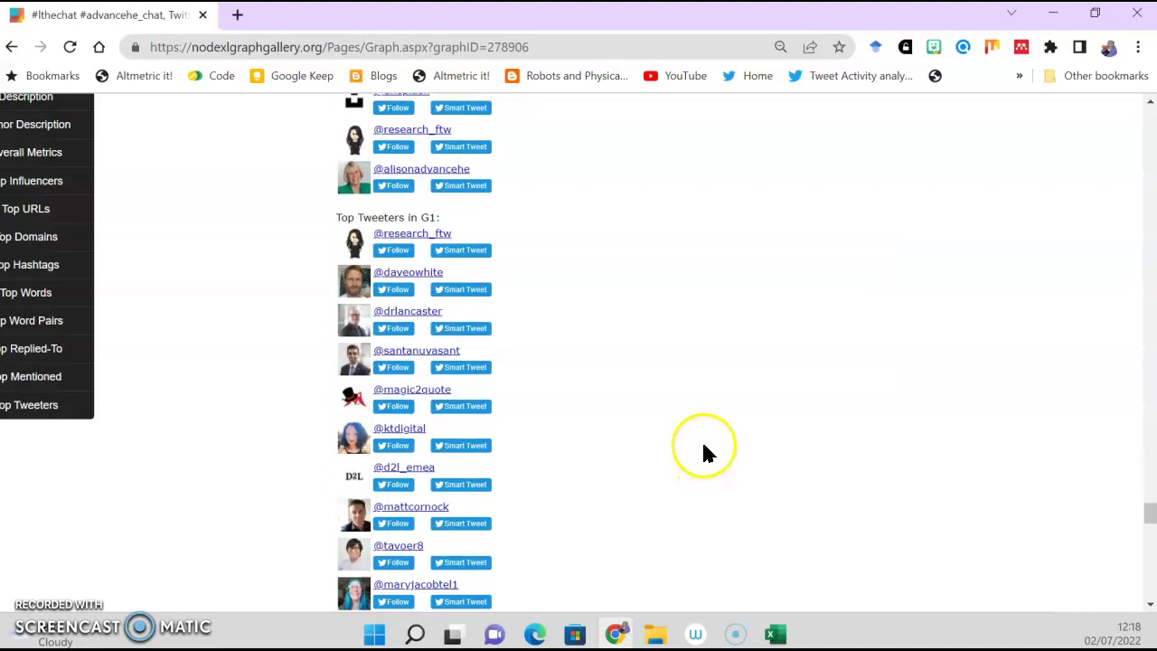
scroll(703, 455, down, 15)
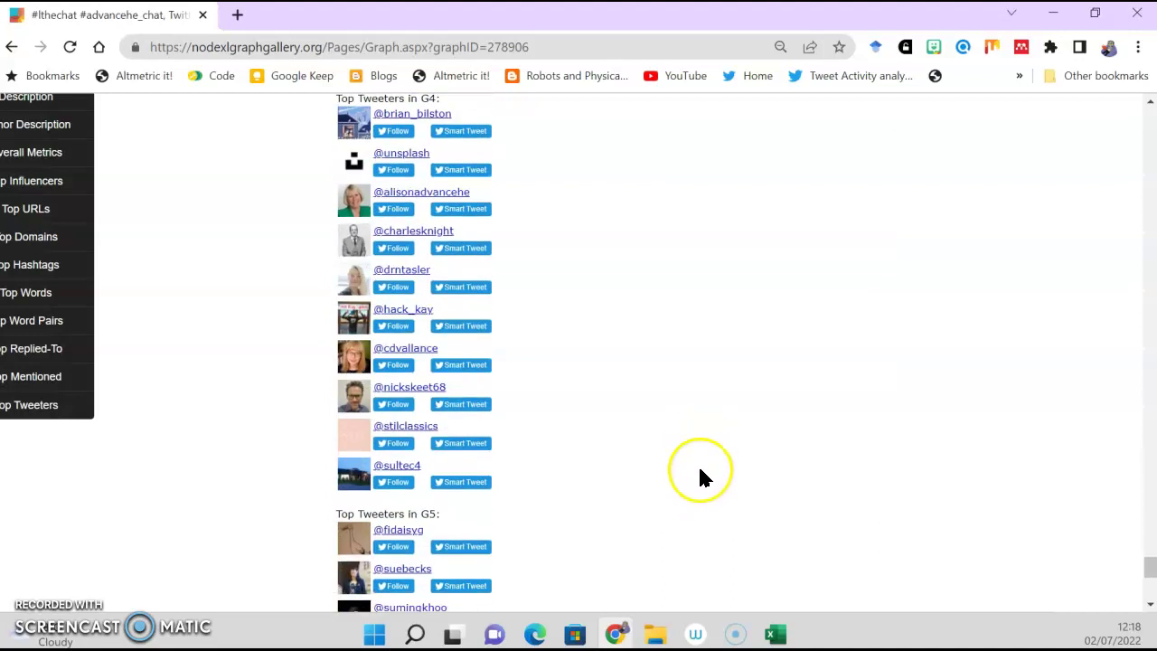
scroll(701, 479, up, 4)
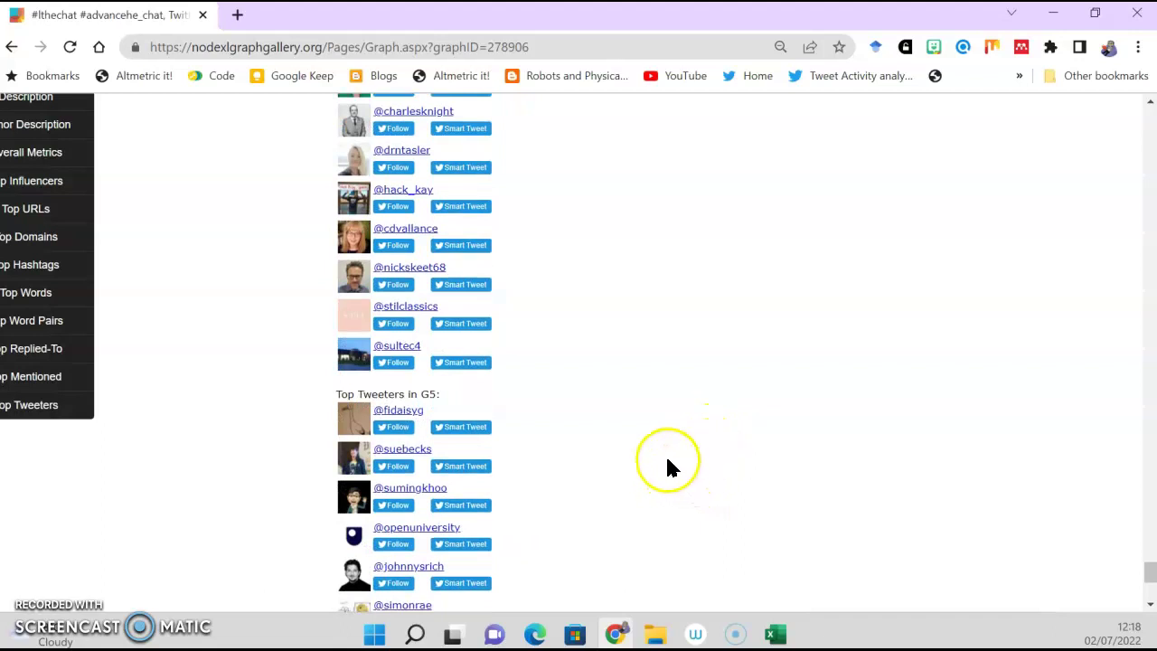
scroll(662, 466, down, 4)
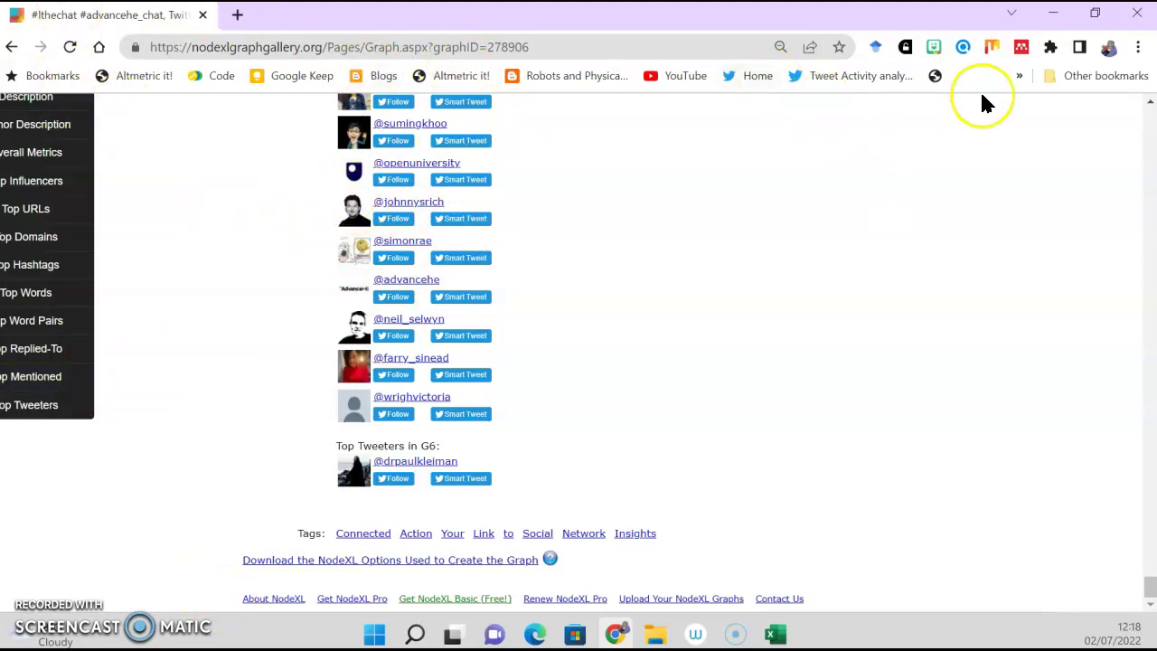
Restore Chrome down to show the Excel workbook, then jump to Top Words and Top Influencers
click(1094, 12)
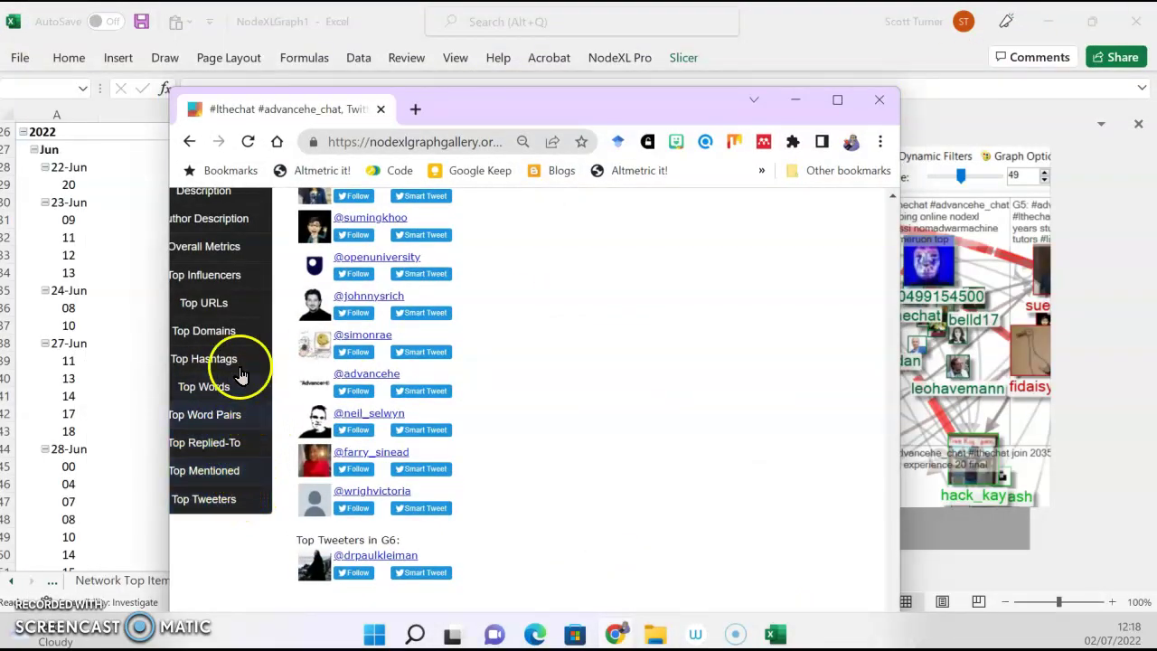
click(207, 387)
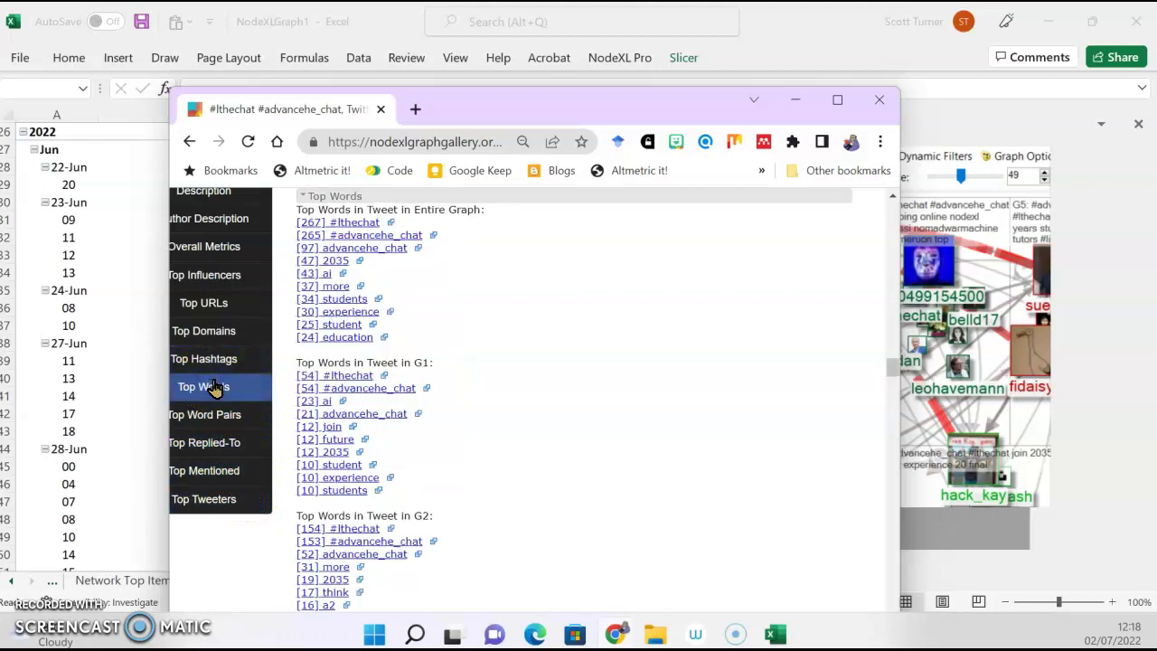
click(221, 279)
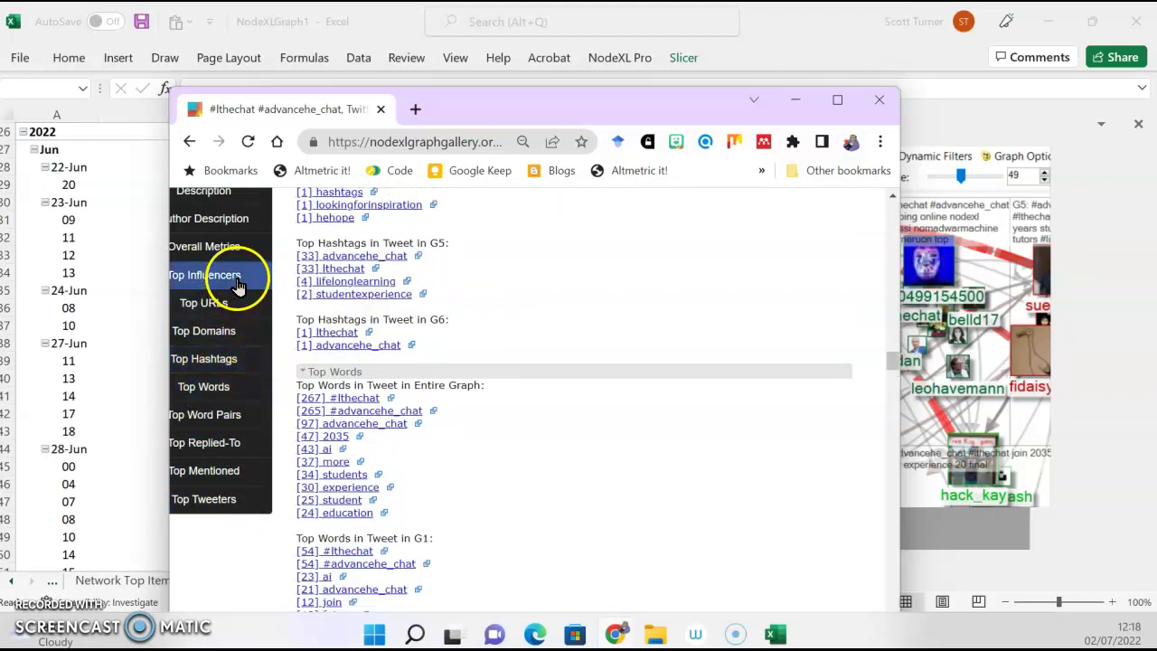
Scroll back to the Overall Metrics and select the graph page's full web address
scroll(242, 237, up, 2)
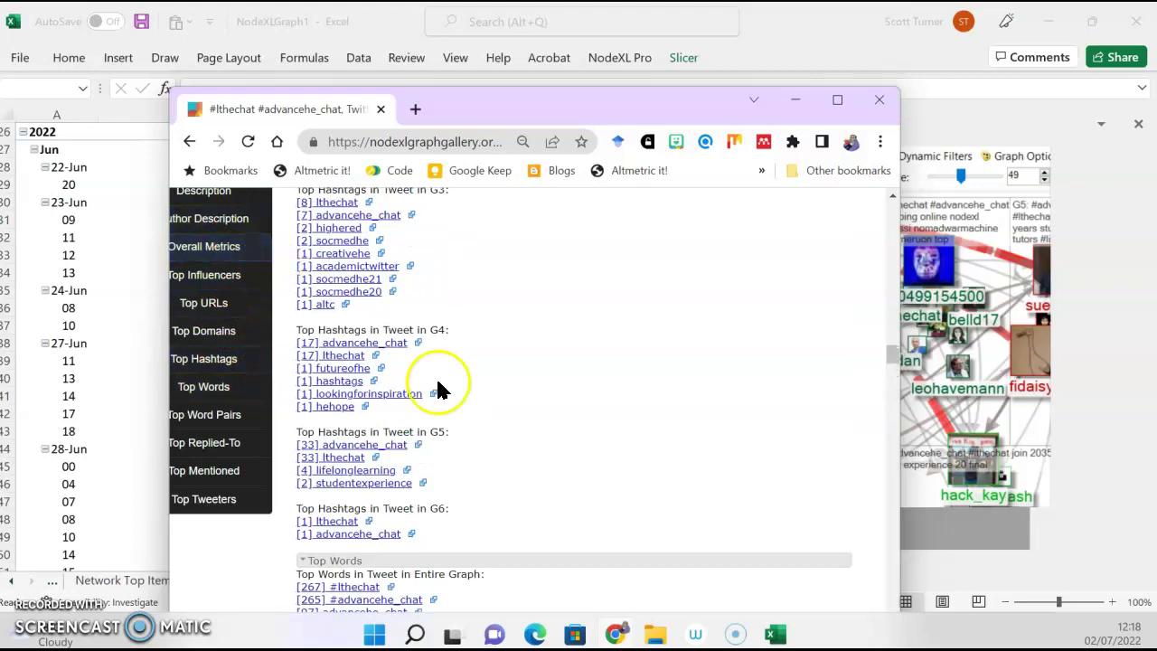
click(887, 347)
drag(887, 347, 903, 260)
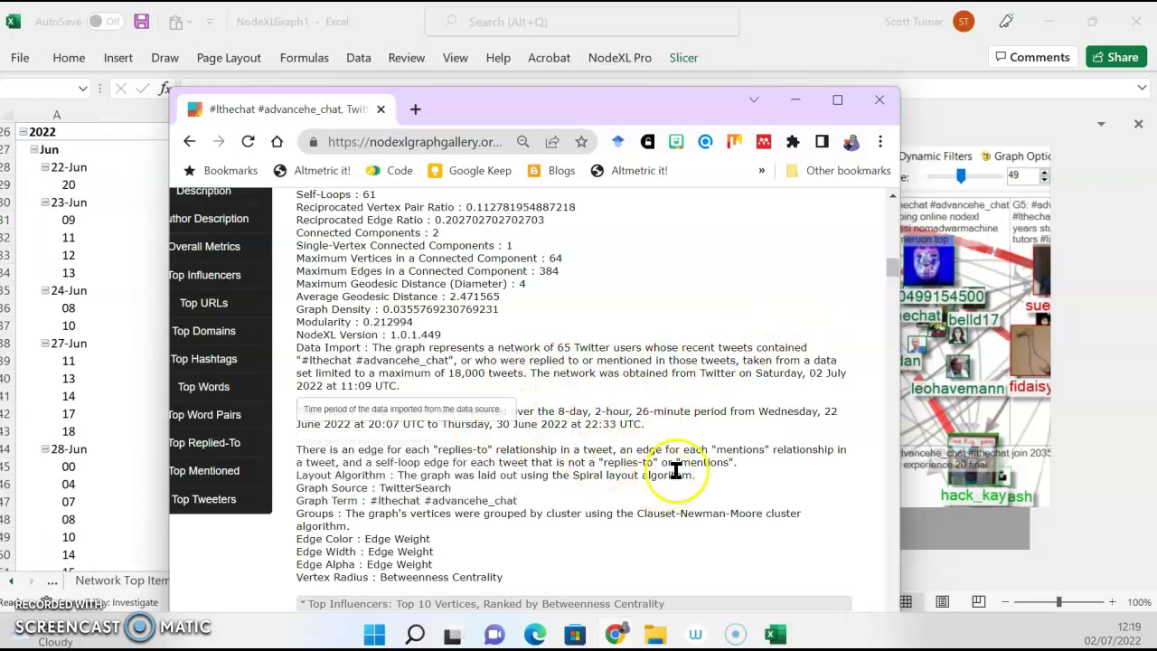
scroll(698, 425, down, 3)
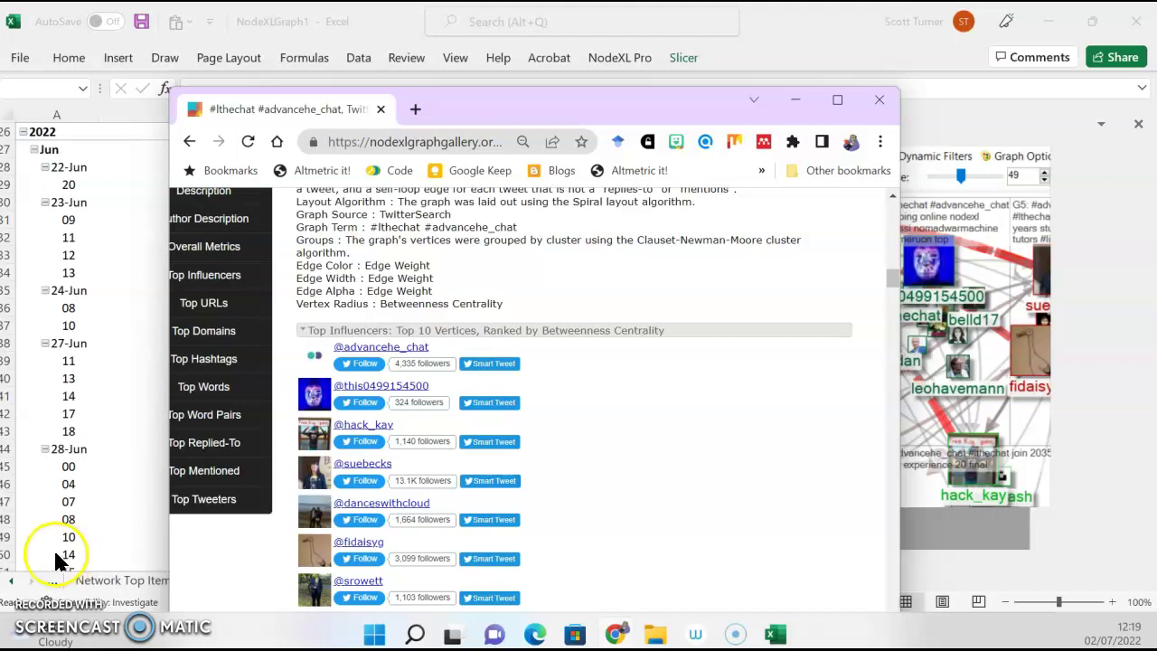
click(406, 143)
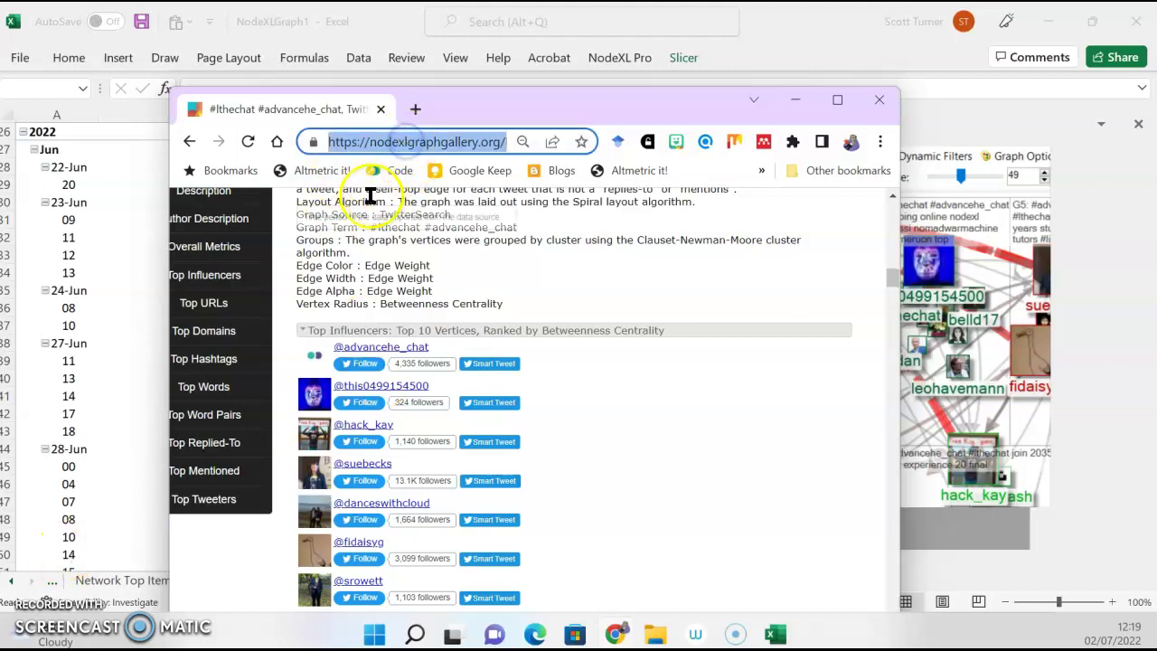